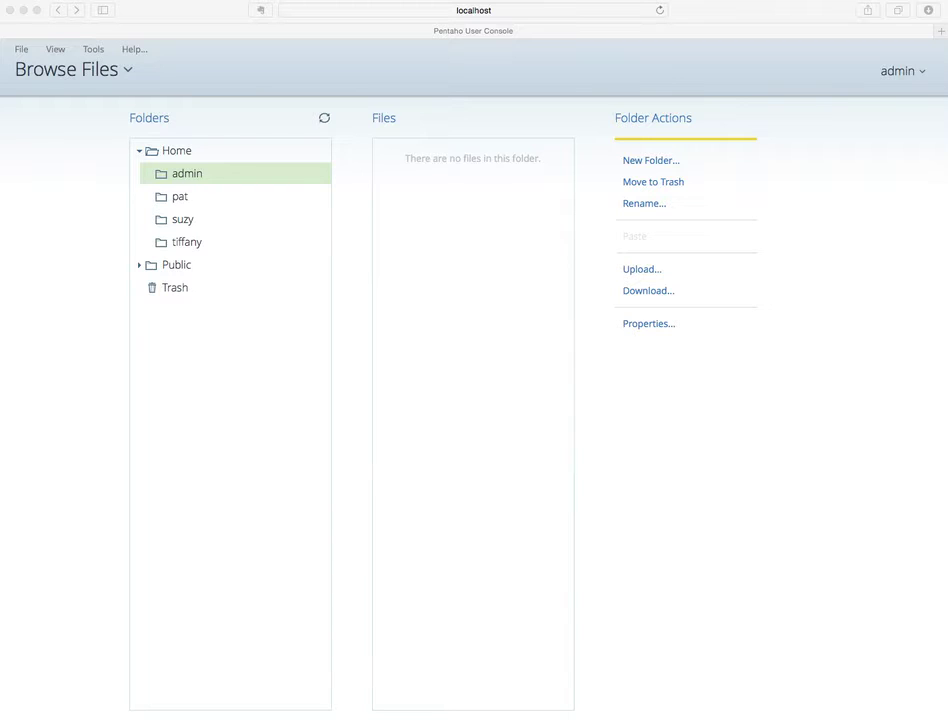
Rerun the fruits_lookup setup script in PSequel and select its SELECT statement
key("super+Tab")
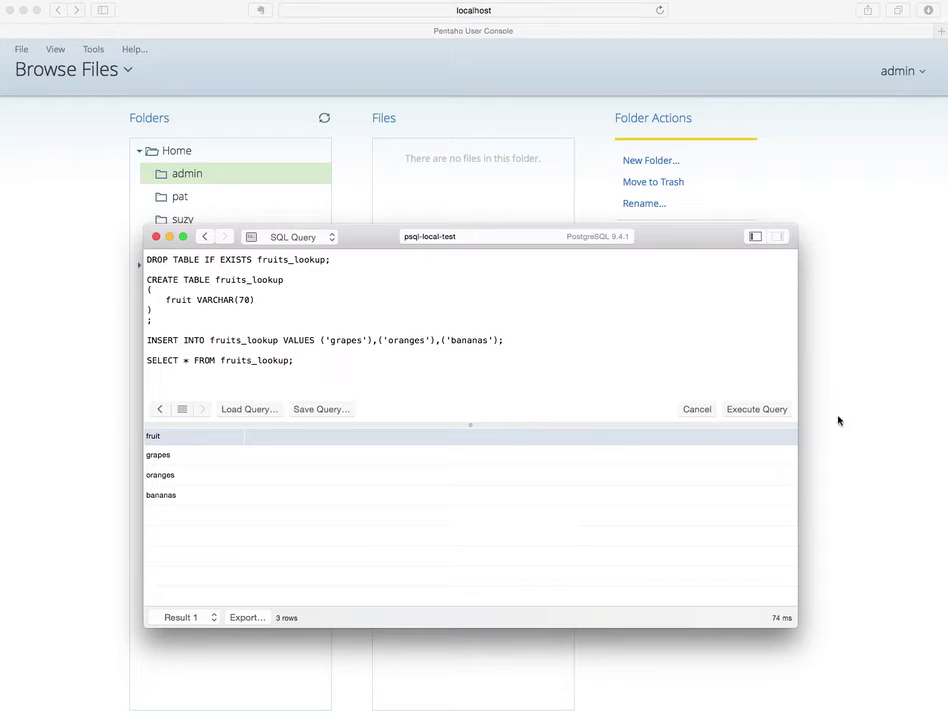
left_click(768, 411)
left_click_drag(291, 360, 143, 363)
key("super+c")
Back in the browser, create a new CDE Dashboard through File > New
left_click(340, 91)
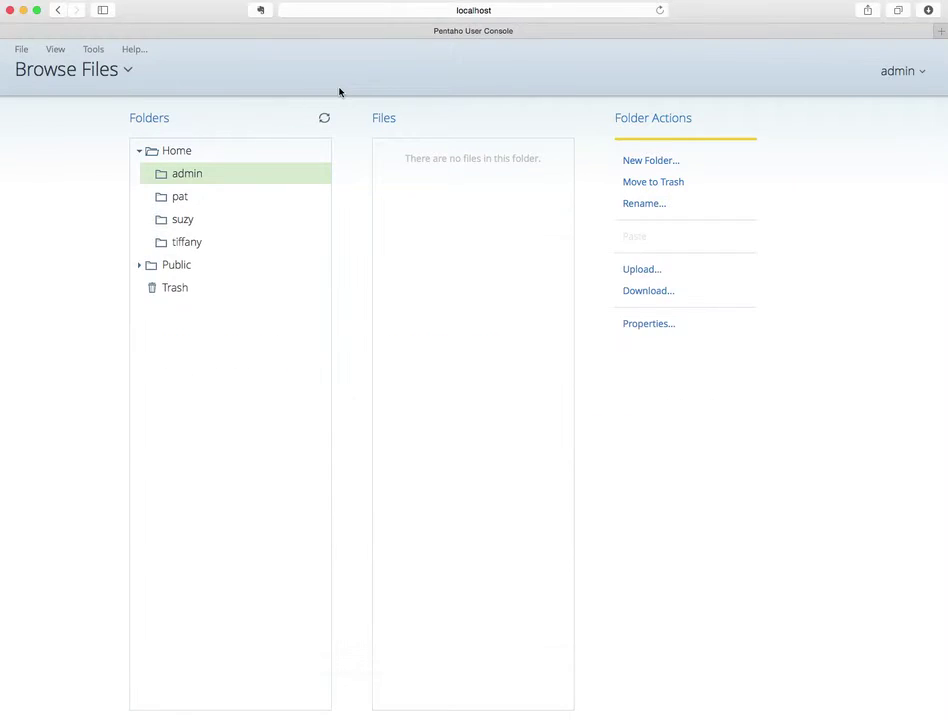
left_click(27, 52)
mouse_move(32, 68)
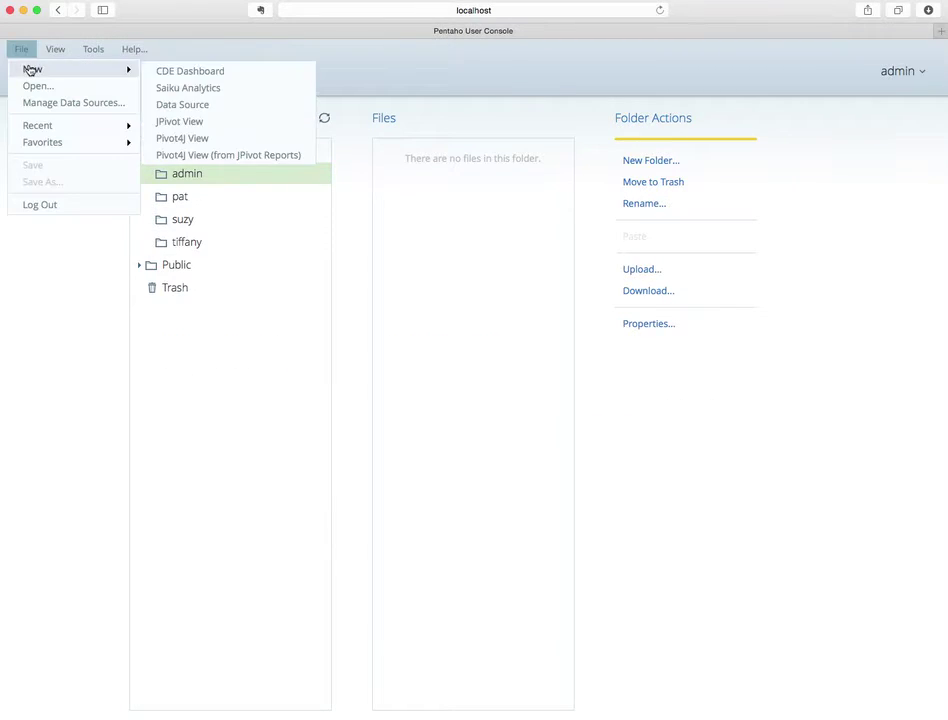
left_click(250, 72)
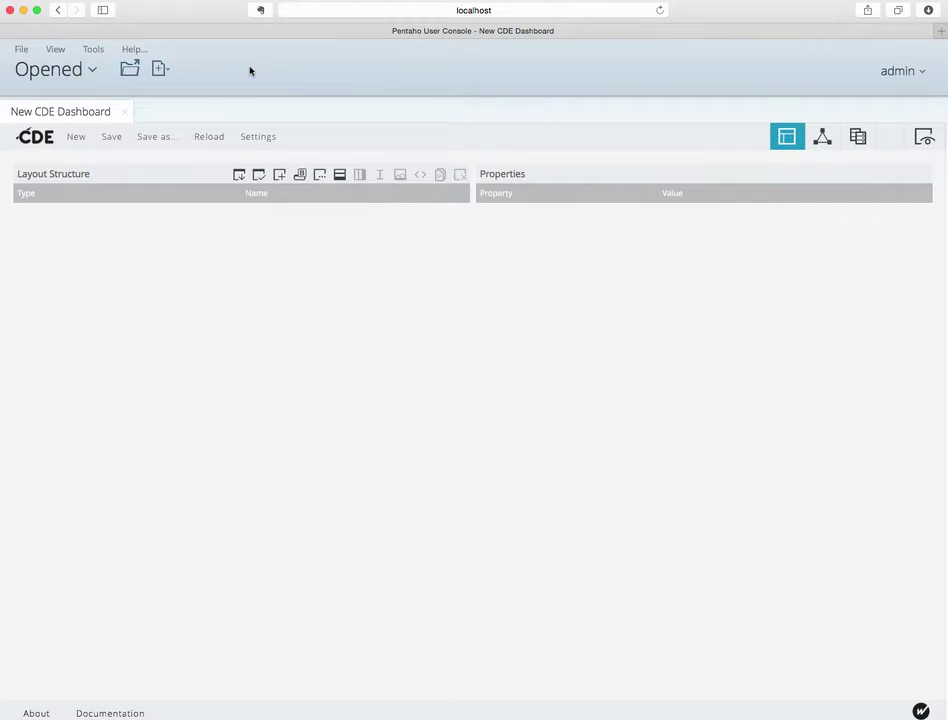
Add a 'sql over sqlJndi' datasource from the SQL Queries group in the Datasources view
left_click(857, 139)
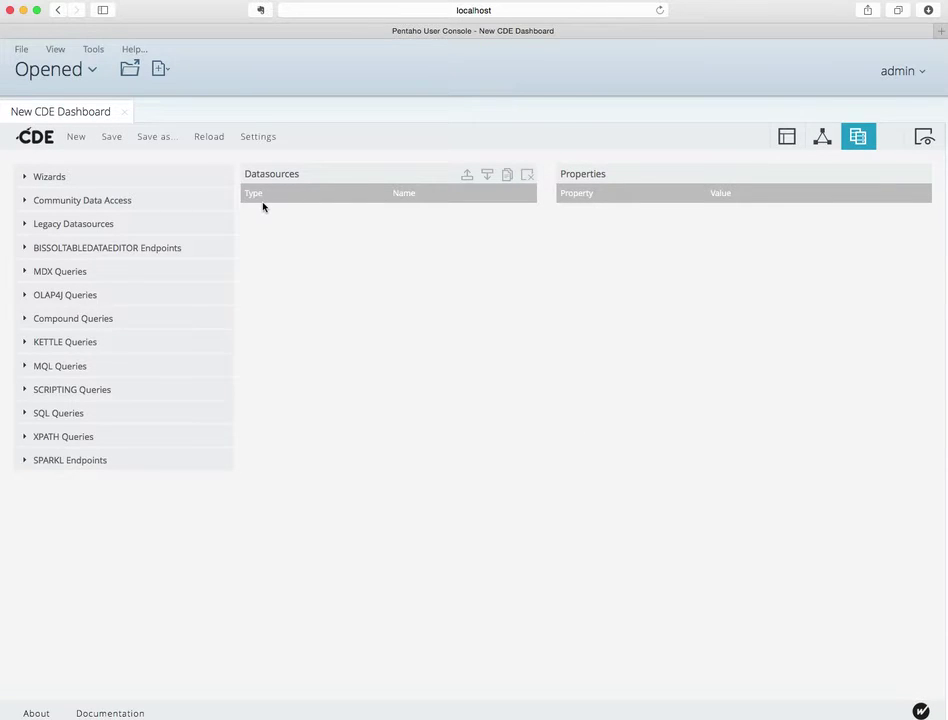
left_click(59, 411)
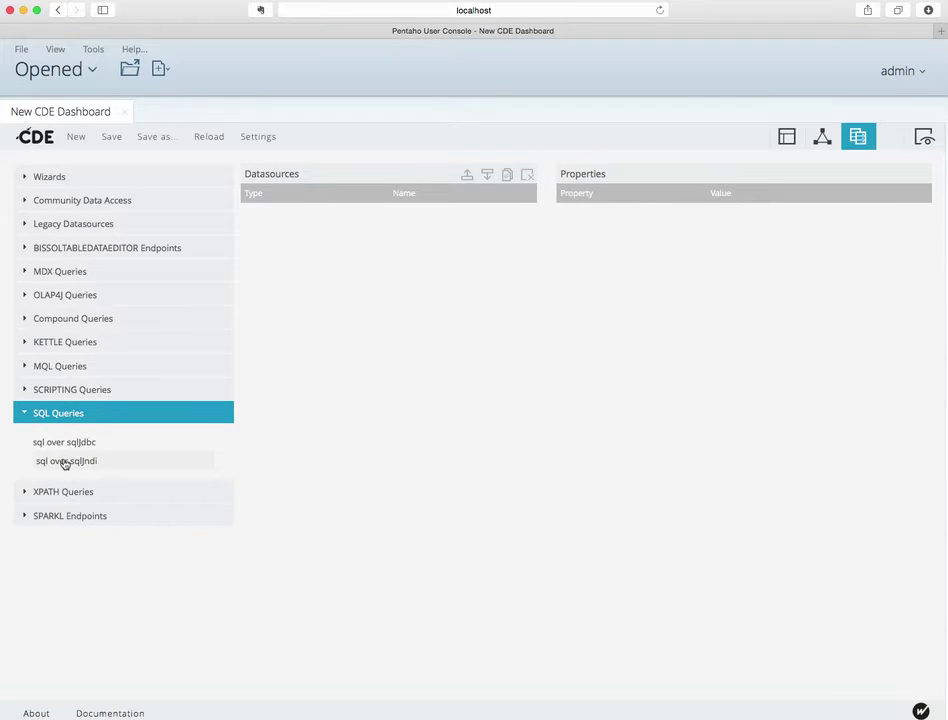
left_click(65, 463)
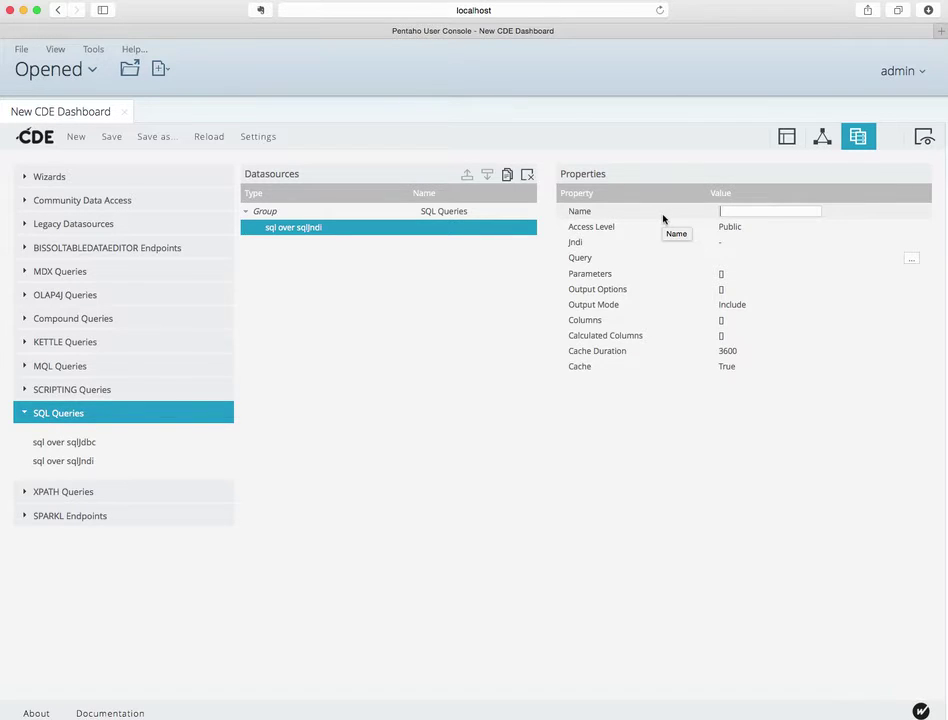
Name the datasource qry_fruits_lookup, set its Jndi to psql-localhost-test, and open its Query editor
type("qry_fruits_")
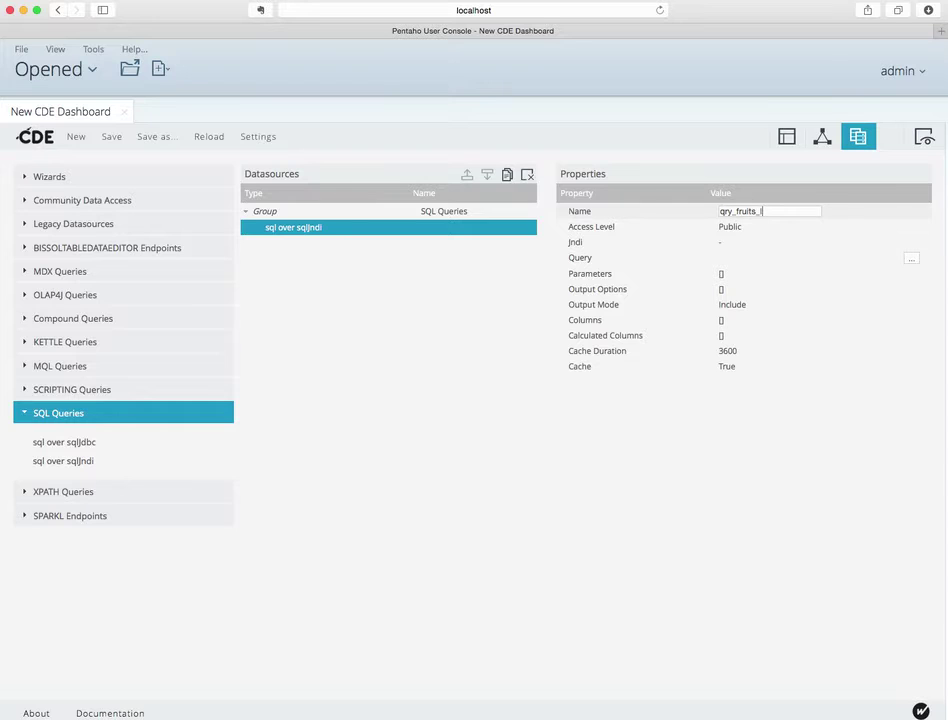
type("lookup")
left_click(720, 242)
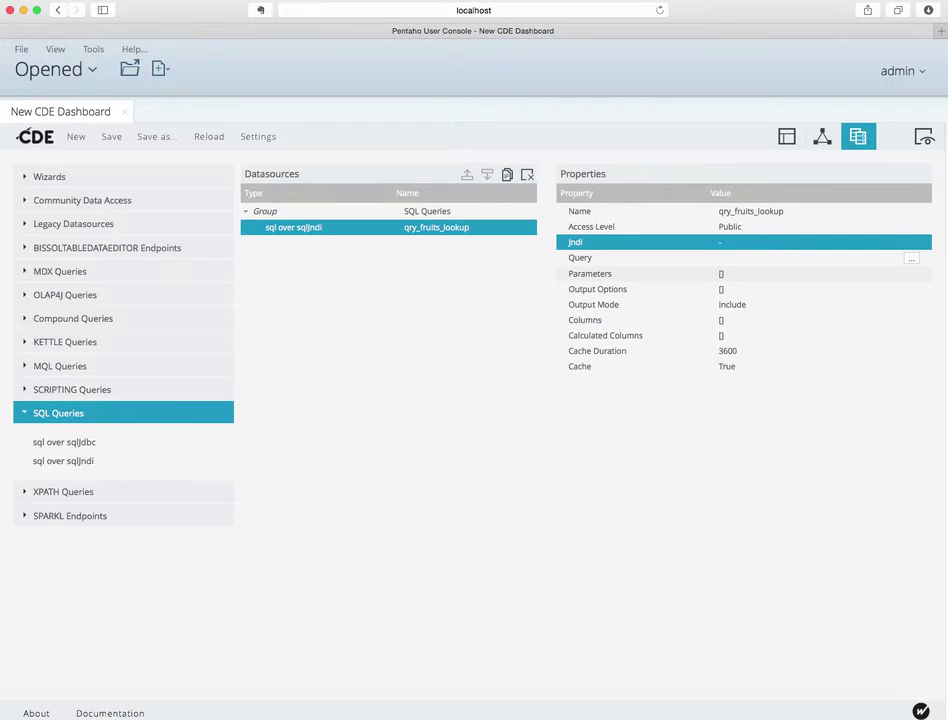
left_click(722, 243)
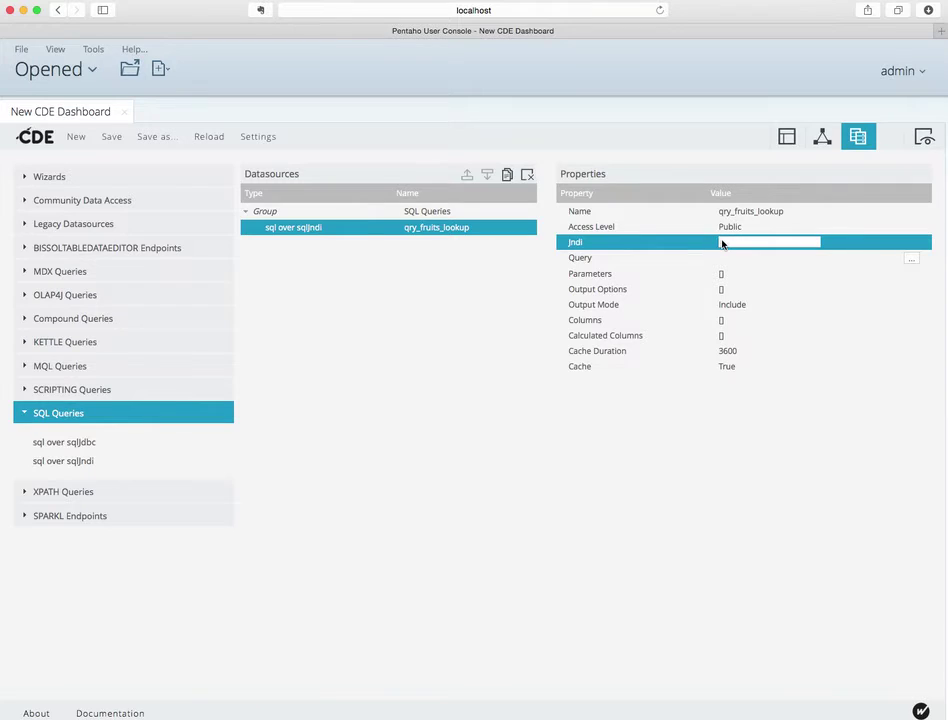
type("psql-localhost-test")
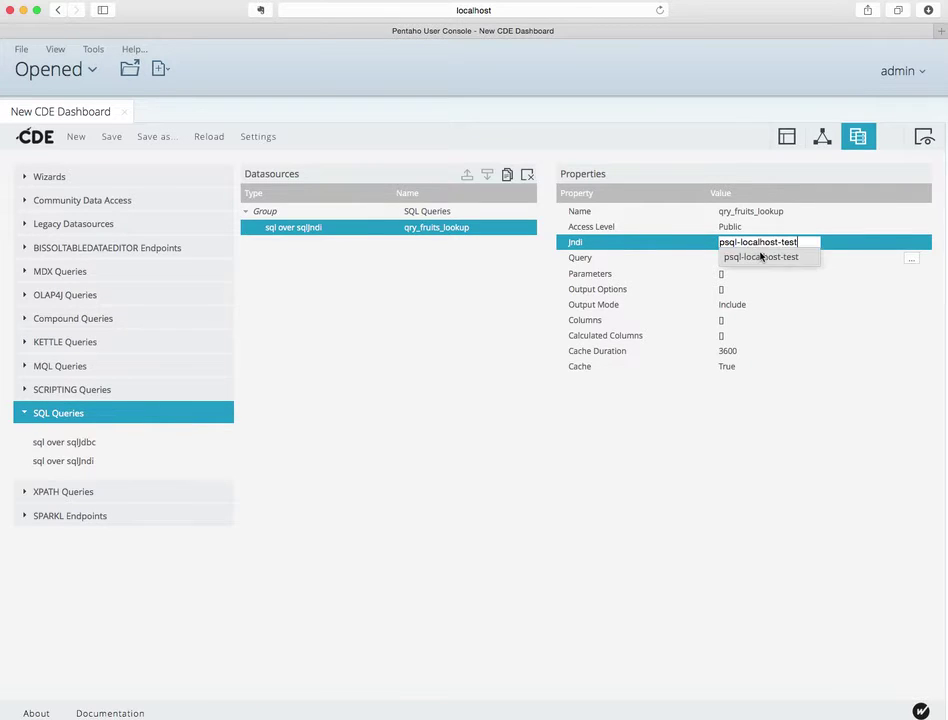
left_click(760, 257)
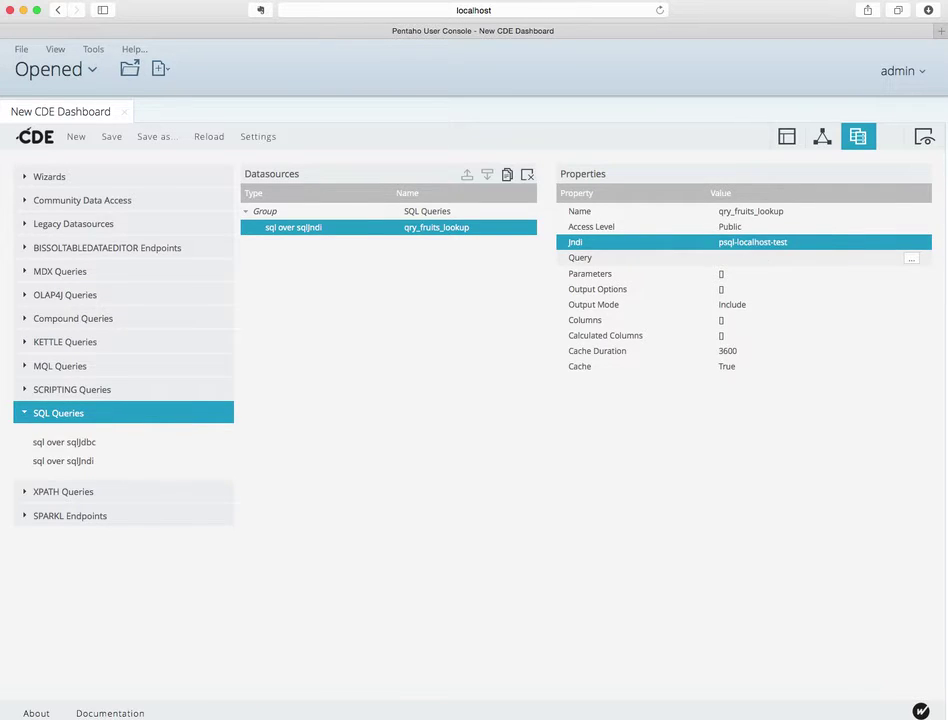
left_click(911, 258)
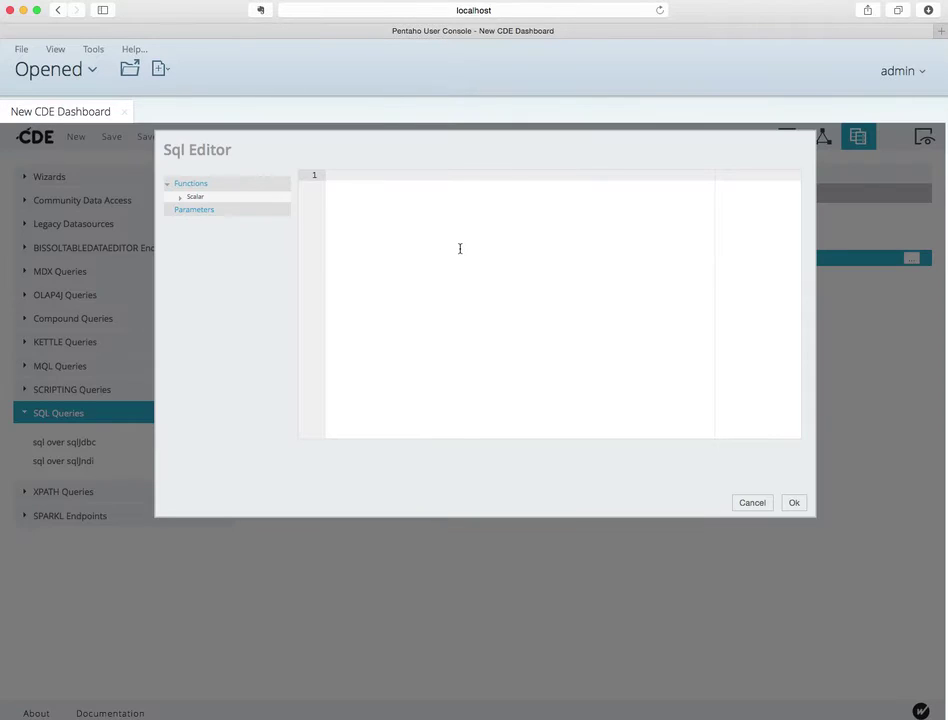
Paste SELECT * FROM fruits_lookup into the Sql Editor and confirm it
key("super+v")
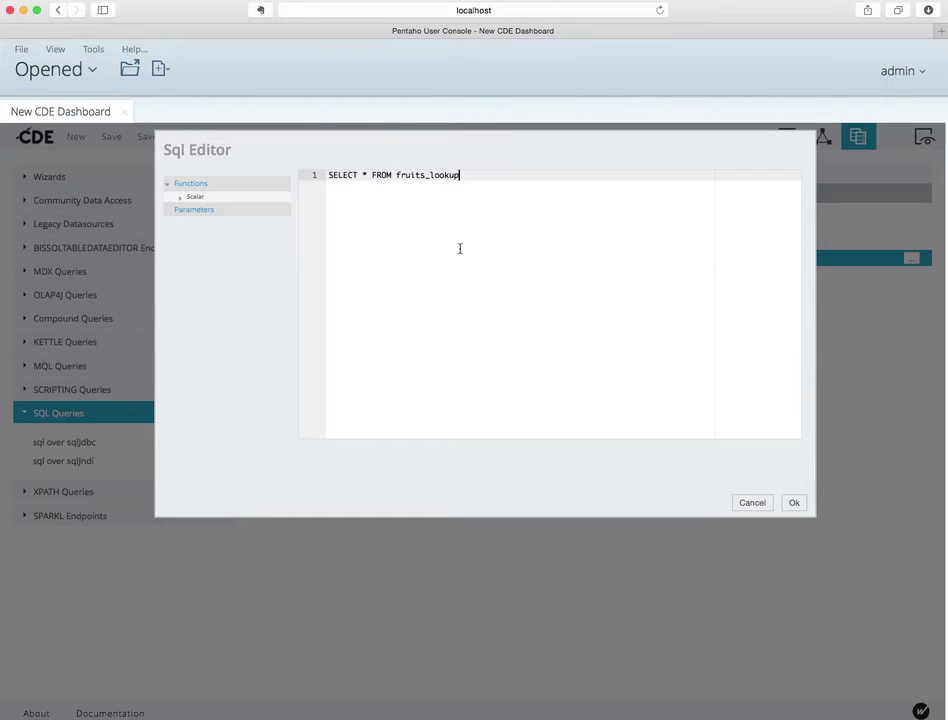
left_click(793, 503)
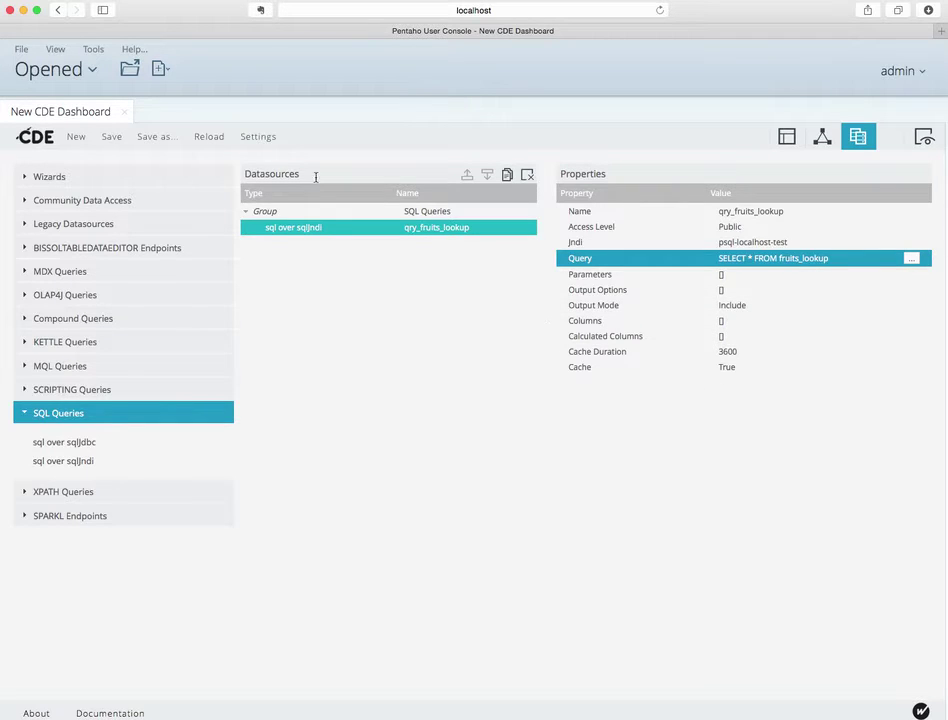
Save the dashboard as fruits-lookup in the public > Test folder
left_click(108, 141)
left_click(327, 287)
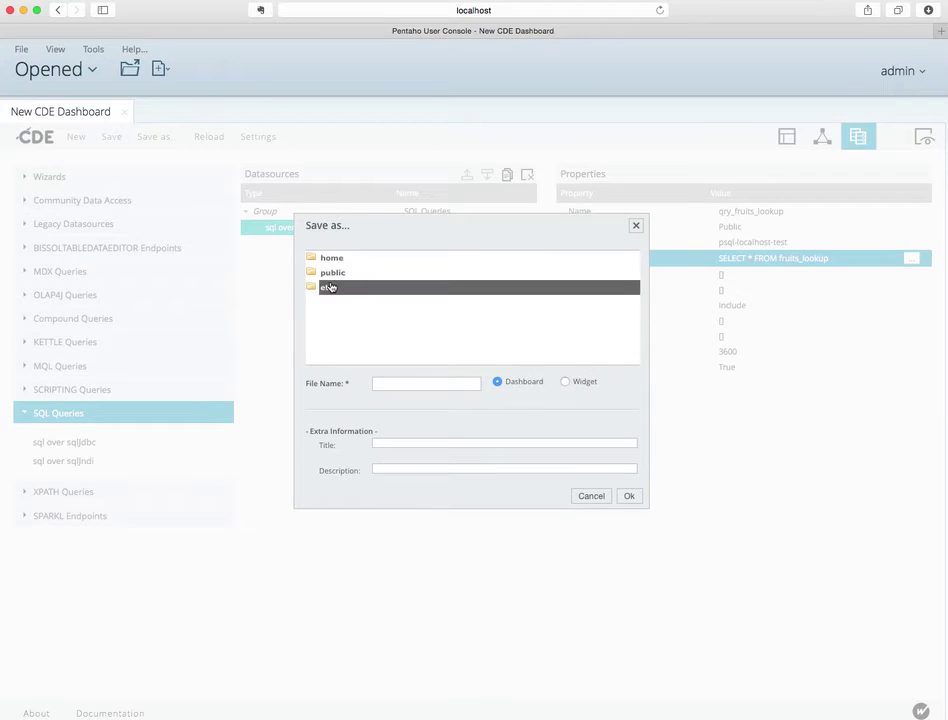
left_click(334, 273)
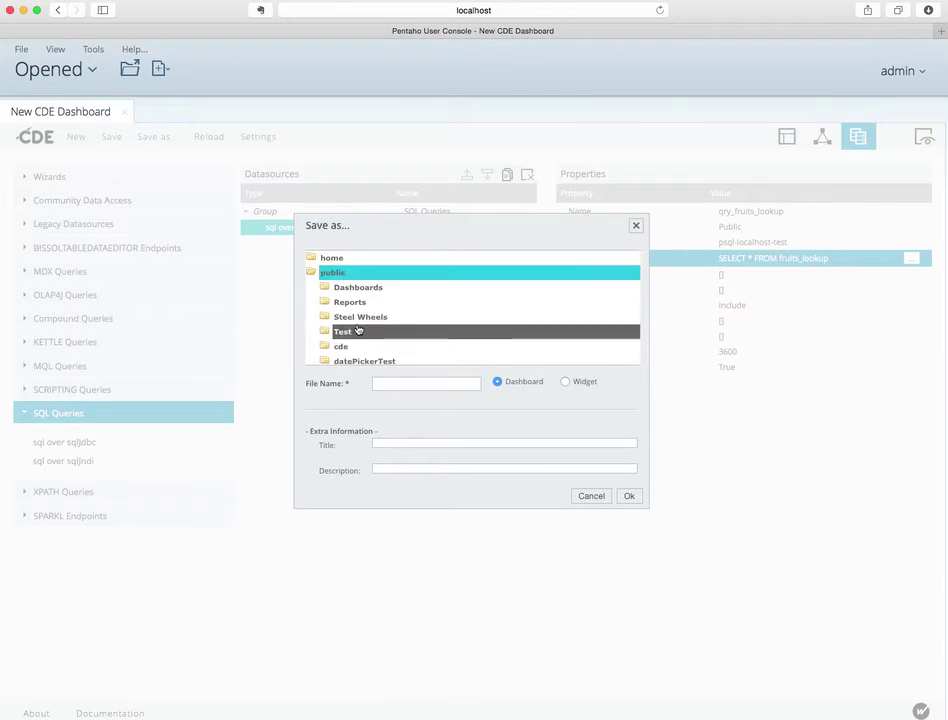
scroll(358, 328, "down", 2)
left_click(358, 298)
left_click(350, 312)
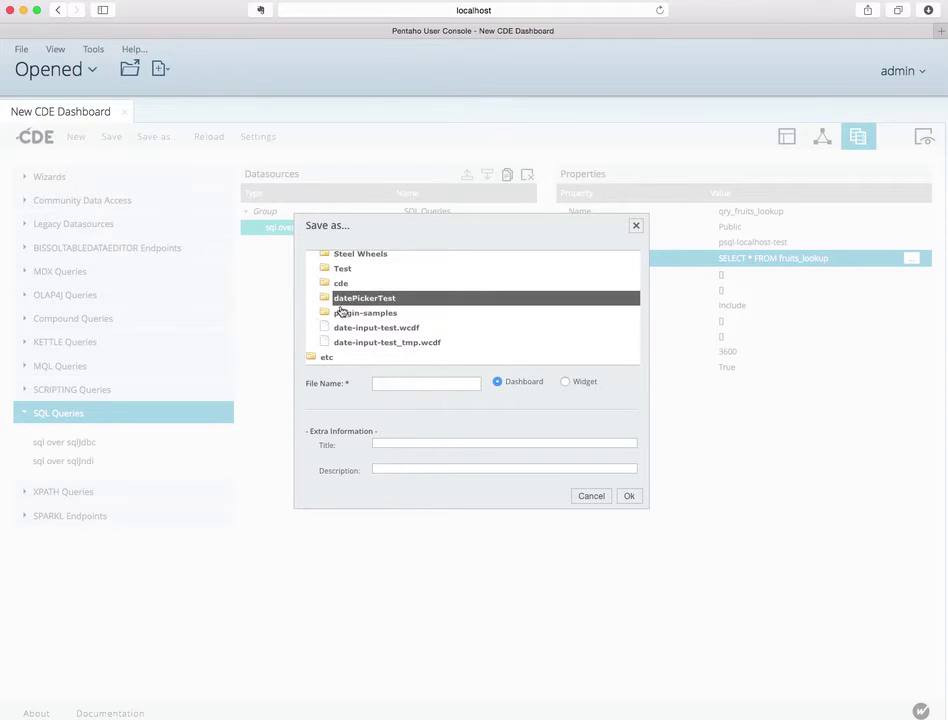
left_click(349, 270)
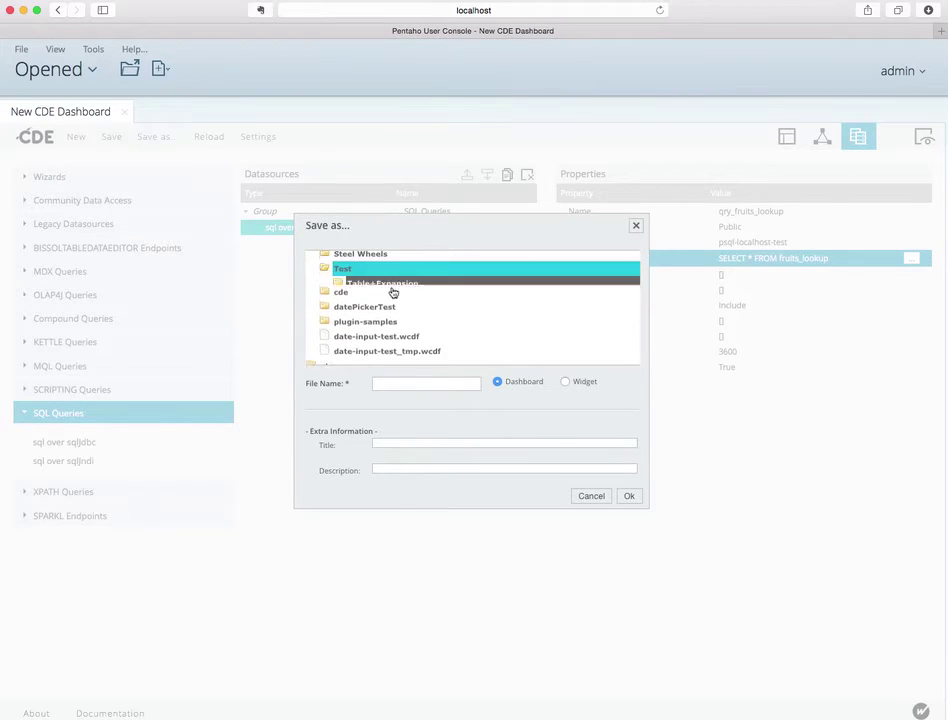
left_click(435, 383)
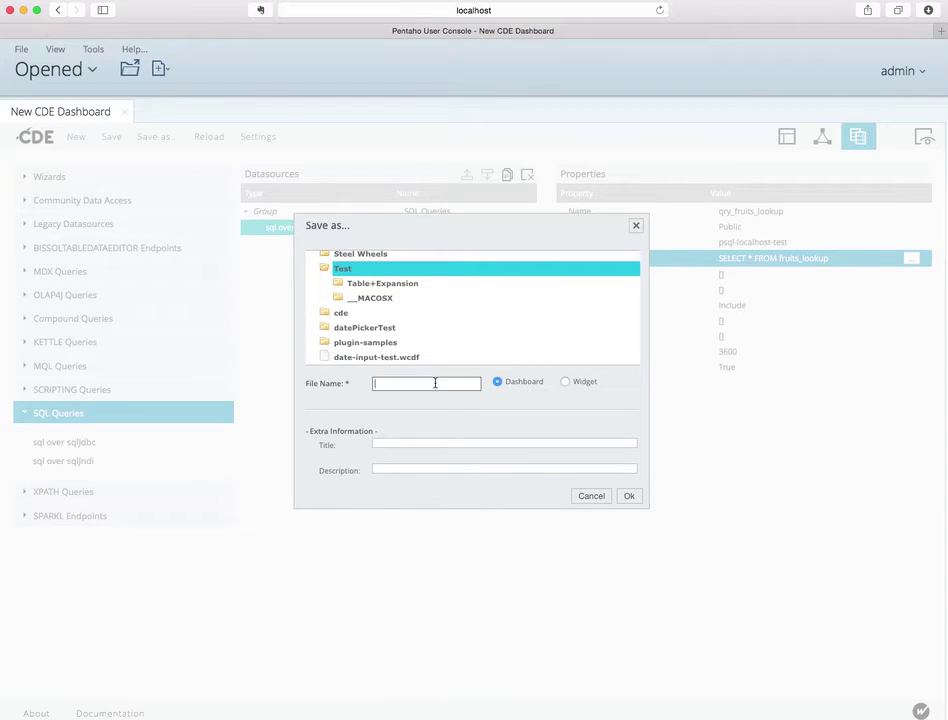
type("fruits-lookup")
left_click(630, 496)
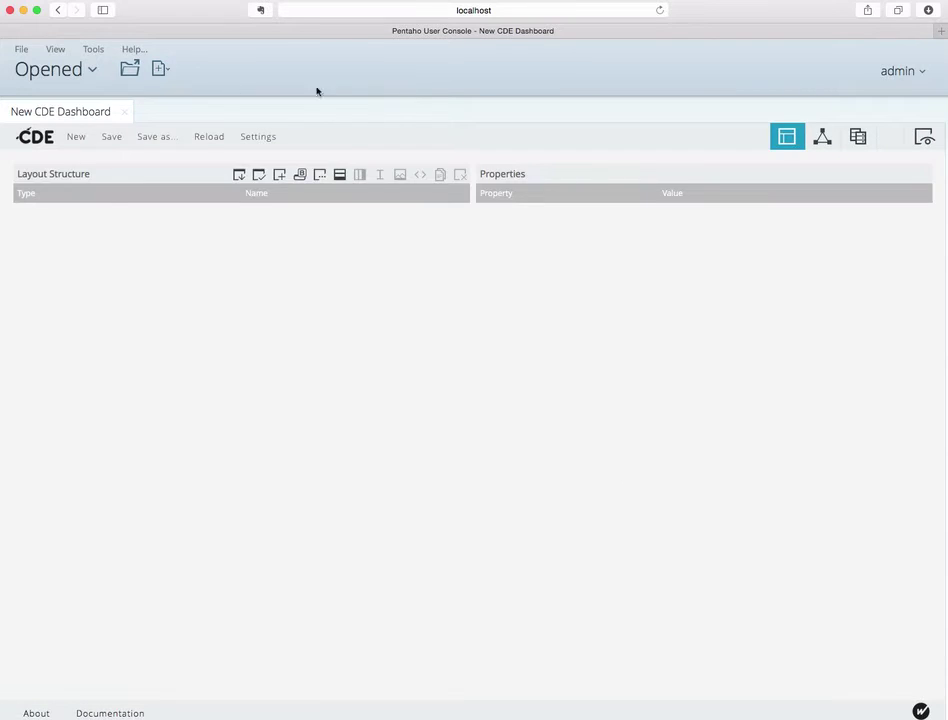
Switch to Browse Files, open public > Test, and select fruits-lookup.cda
left_click(77, 73)
left_click(61, 127)
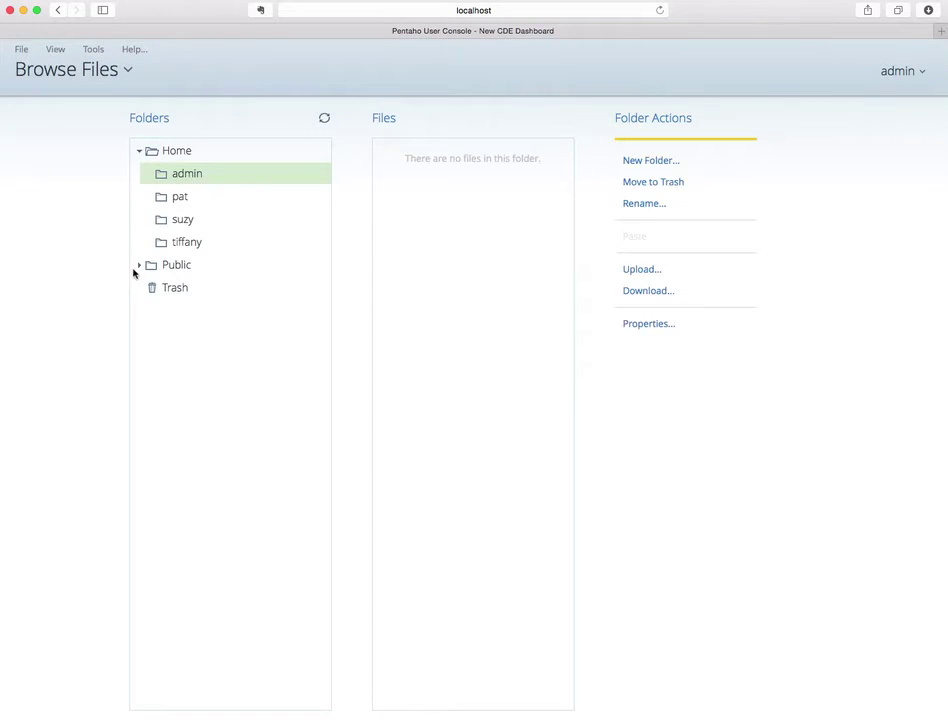
left_click(139, 266)
left_click(178, 452)
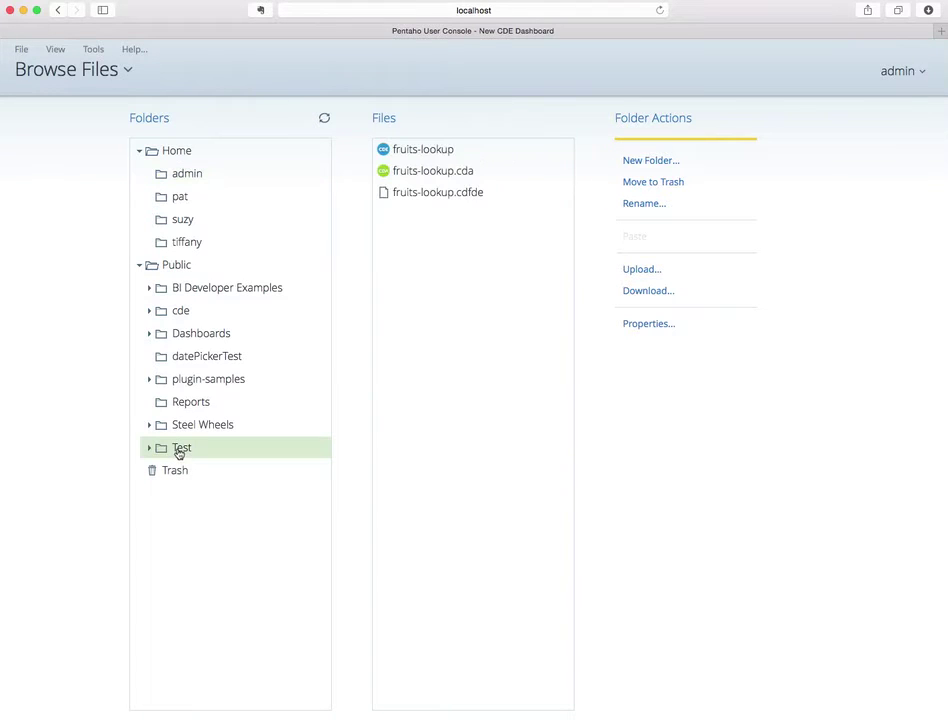
left_click(437, 173)
Open fruits-lookup.cda and choose DataAccess ID qry_fruits_lookup to preview bananas, grapes and oranges
double_click(437, 173)
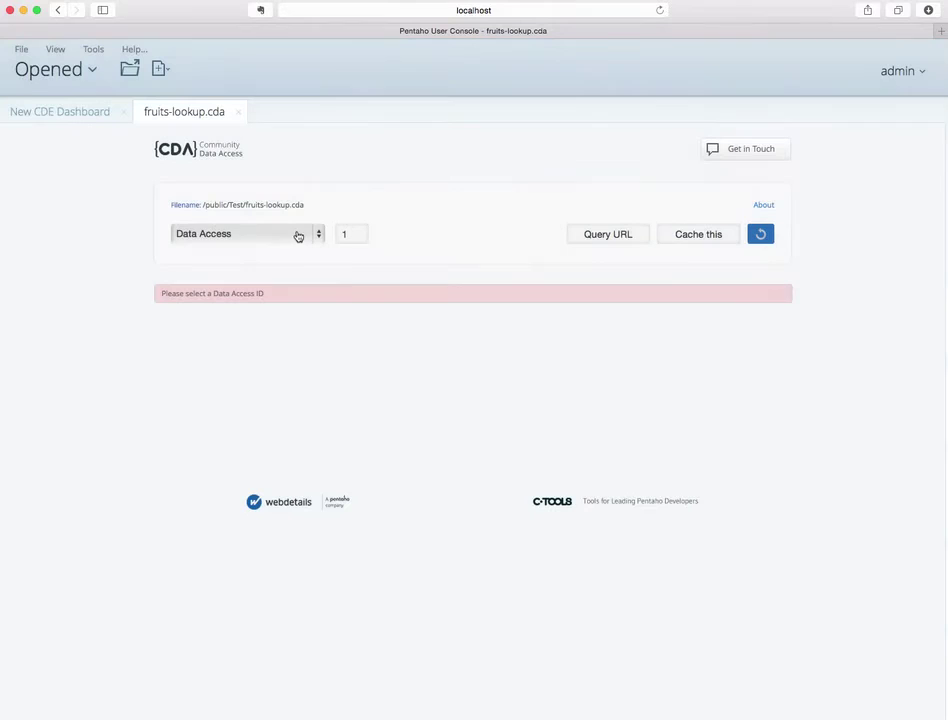
left_click(297, 235)
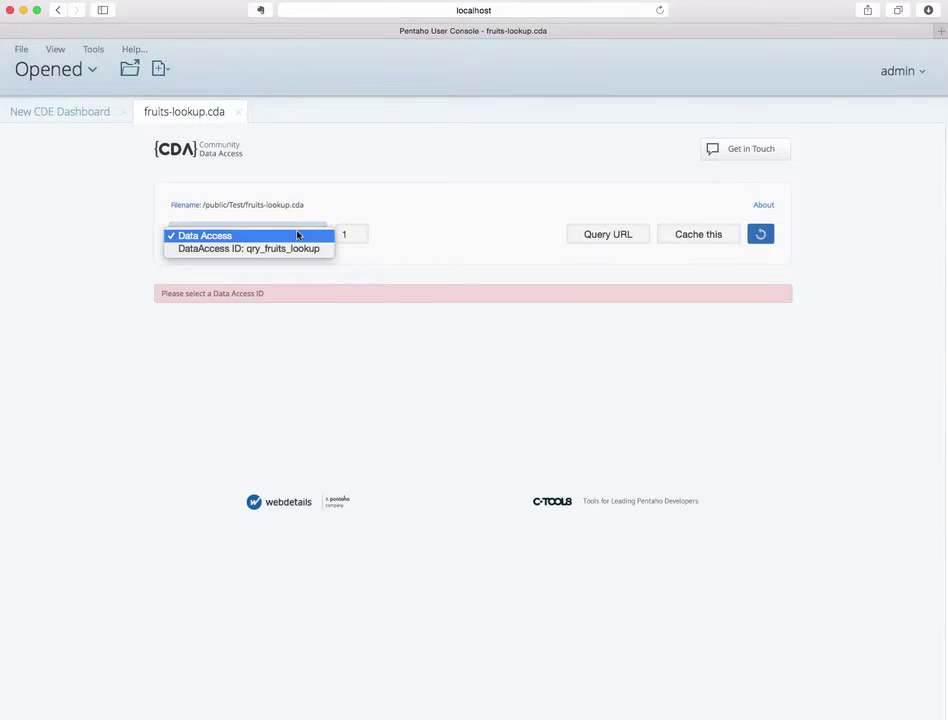
left_click(296, 248)
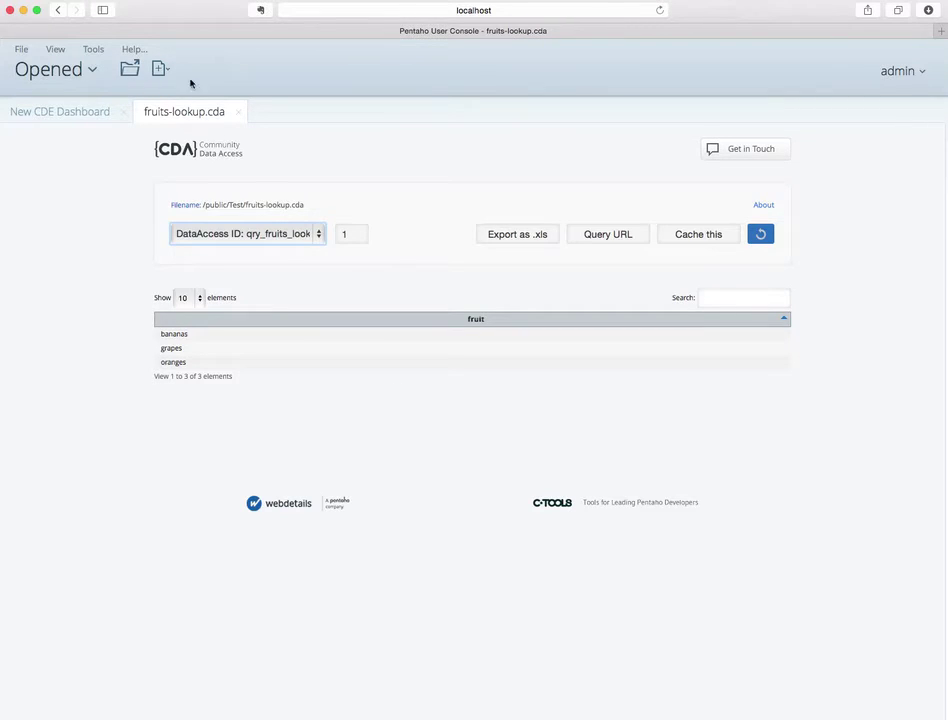
Launch BissolTableDataEditor from the Tools menu, then go back to the fruits-lookup.cda tab
left_click(92, 49)
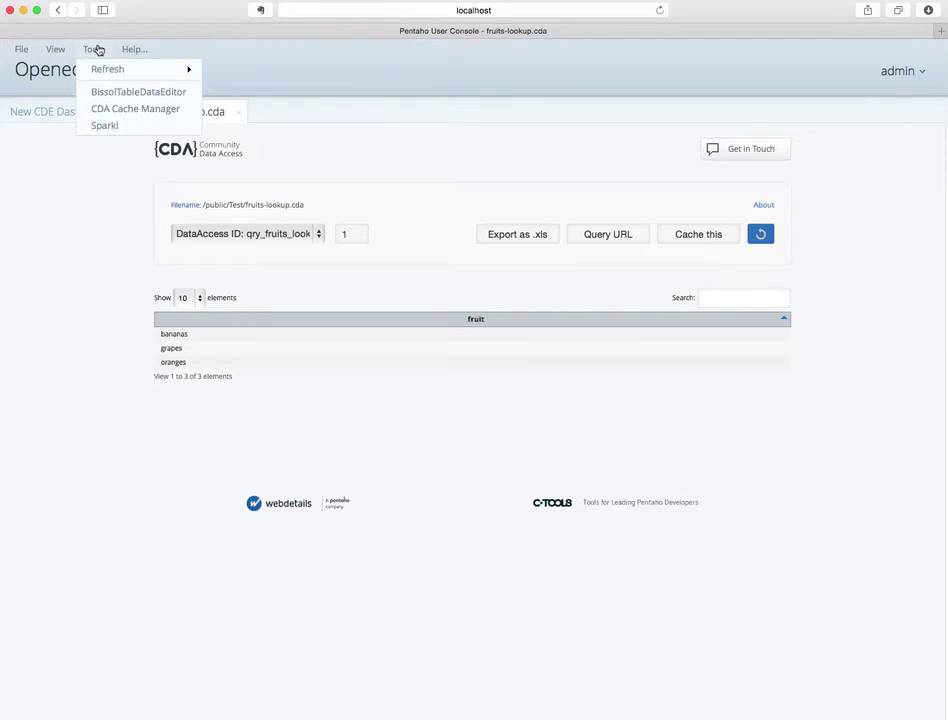
left_click(127, 92)
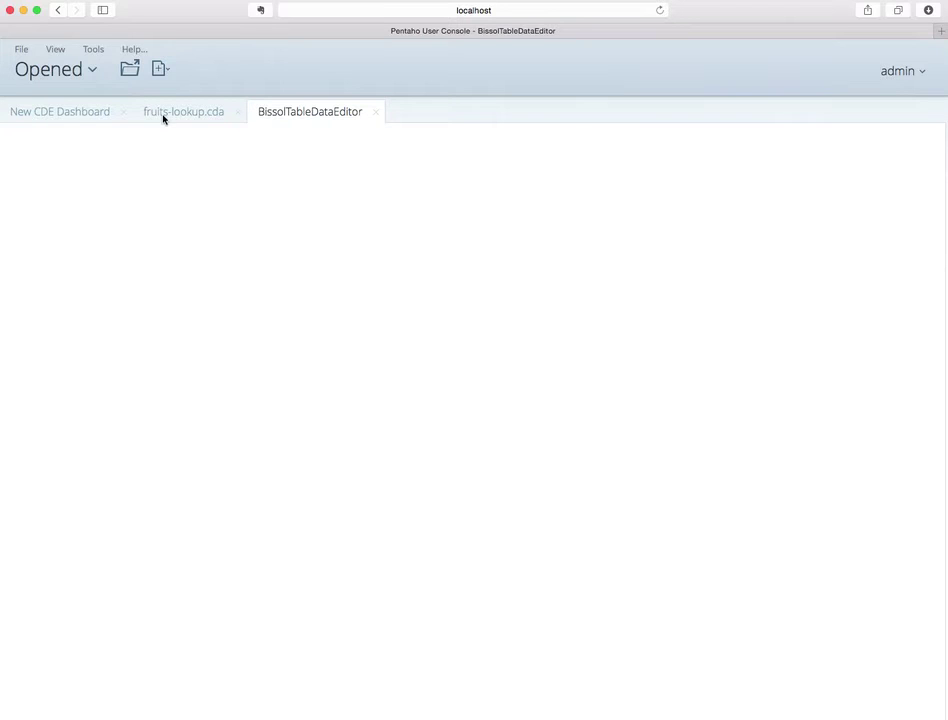
left_click(164, 114)
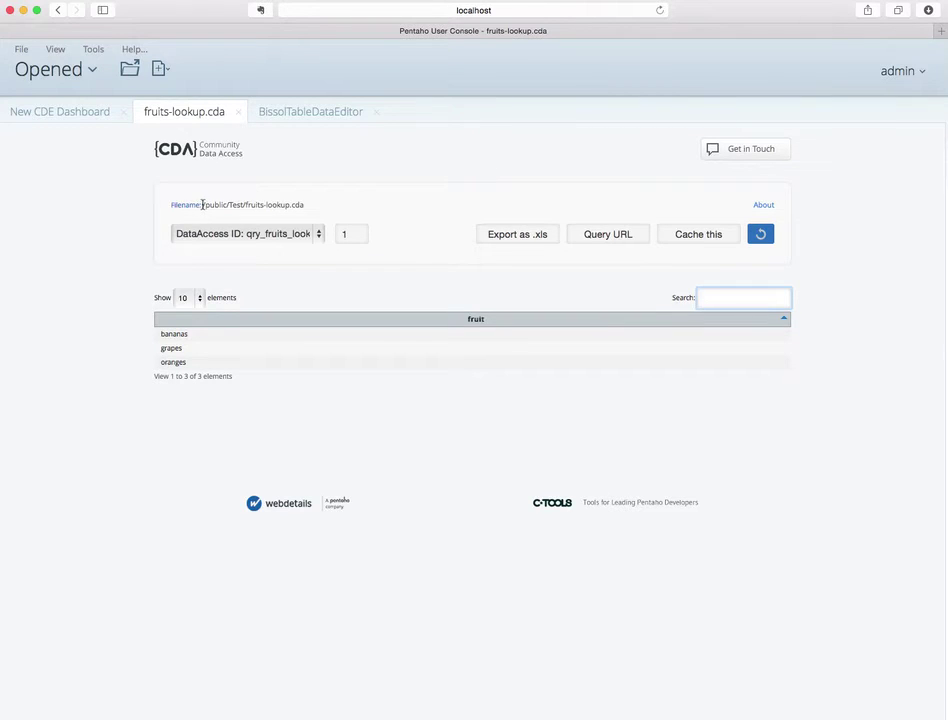
Check the CDA file path and data access IDs, then go back to the BissolTableDataEditor tab
mouse_move(203, 203)
left_mouse_down()
mouse_move(322, 211)
mouse_move(310, 207)
left_mouse_up()
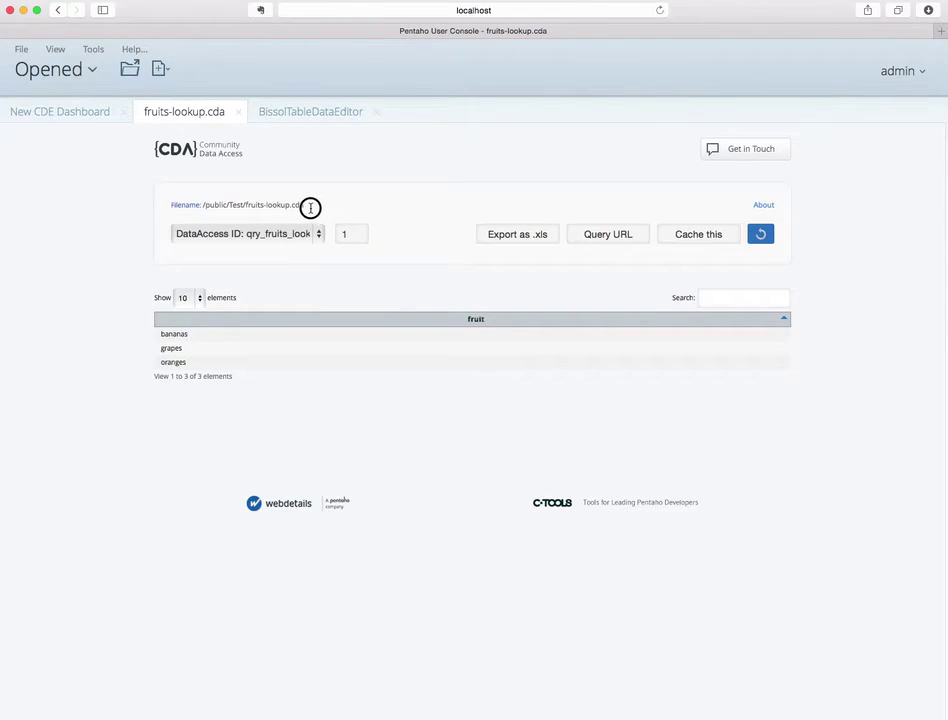
left_click_drag(204, 205, 310, 207)
left_click(310, 207)
left_click(269, 237)
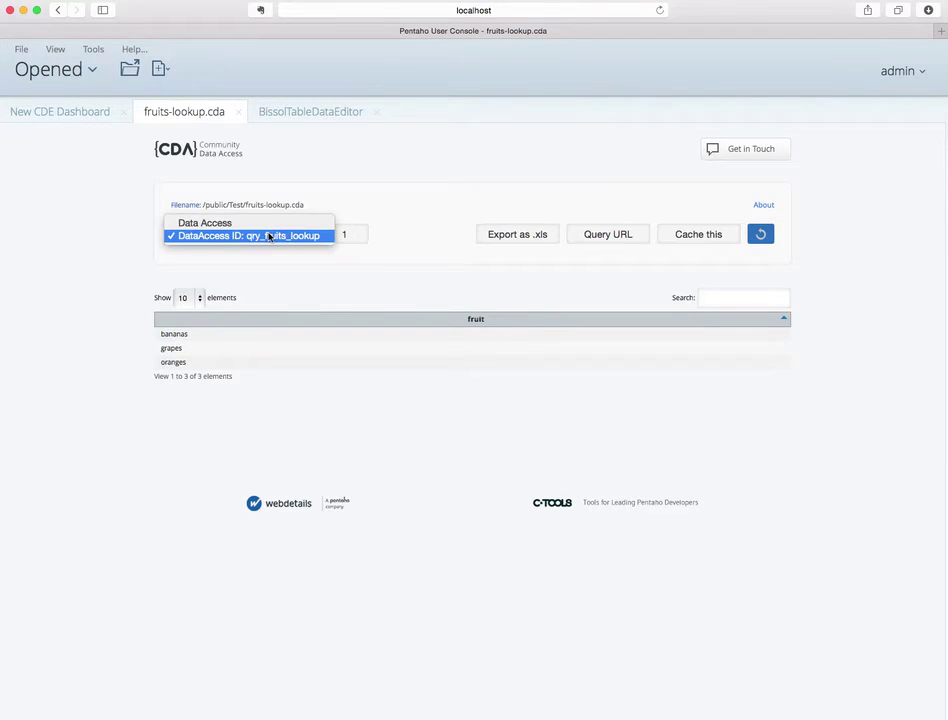
left_click(361, 191)
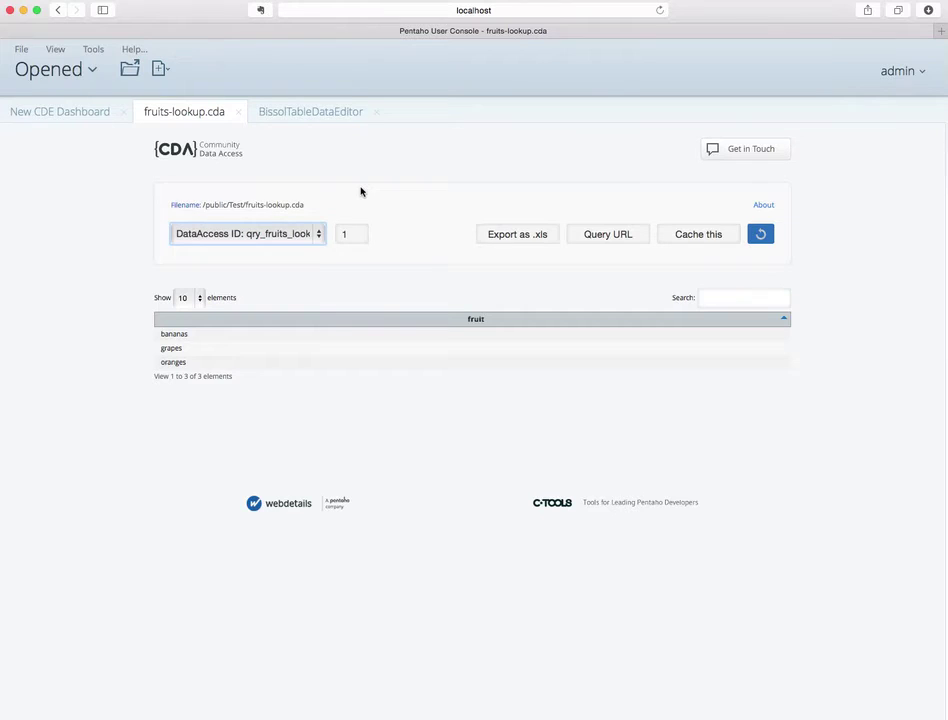
left_click(315, 111)
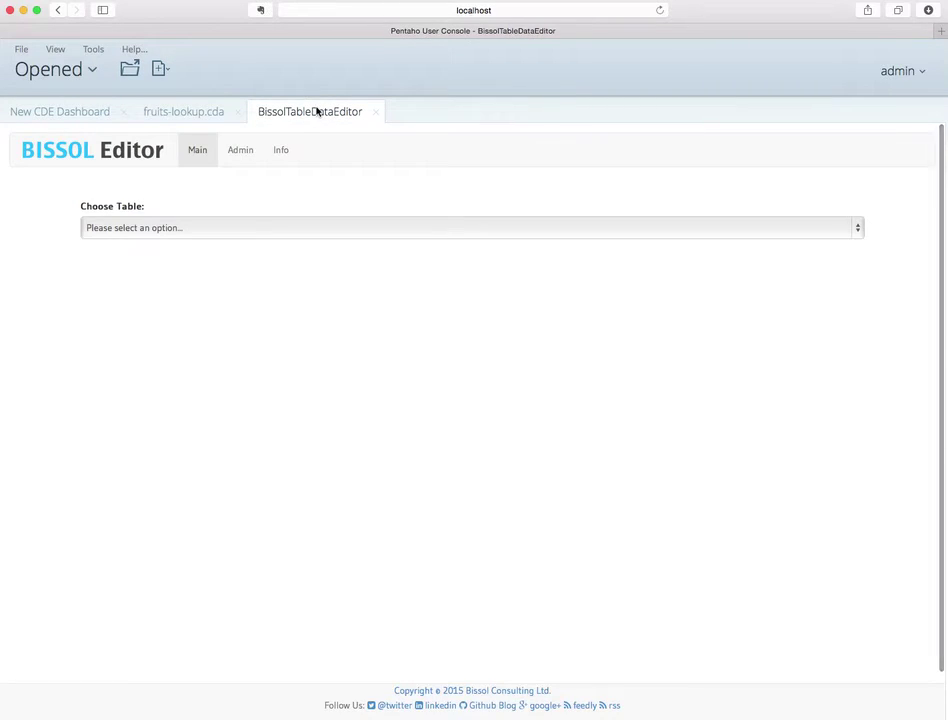
In Admin, load the psqllocaltest.public.fruits configuration and scroll to fruit_name's CDA ID qry_consumption
left_click(252, 159)
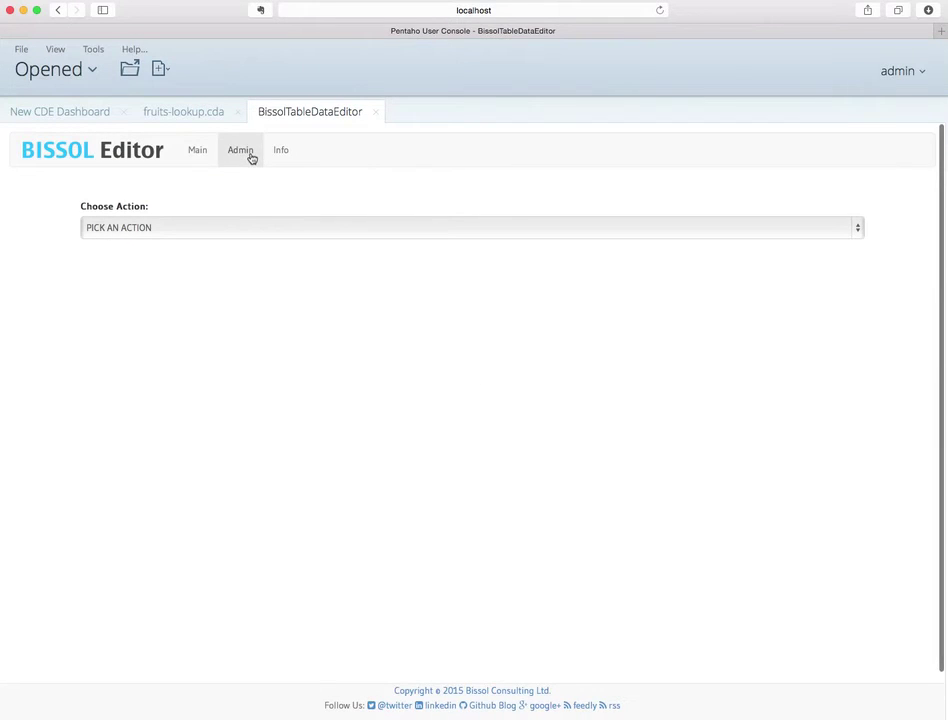
left_click(250, 226)
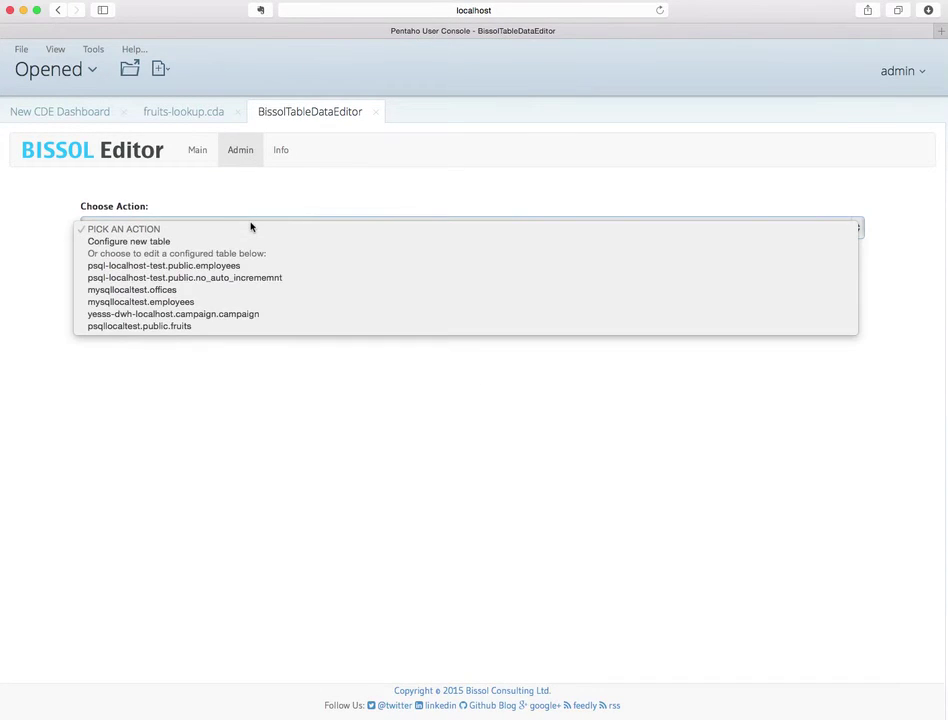
left_click(207, 326)
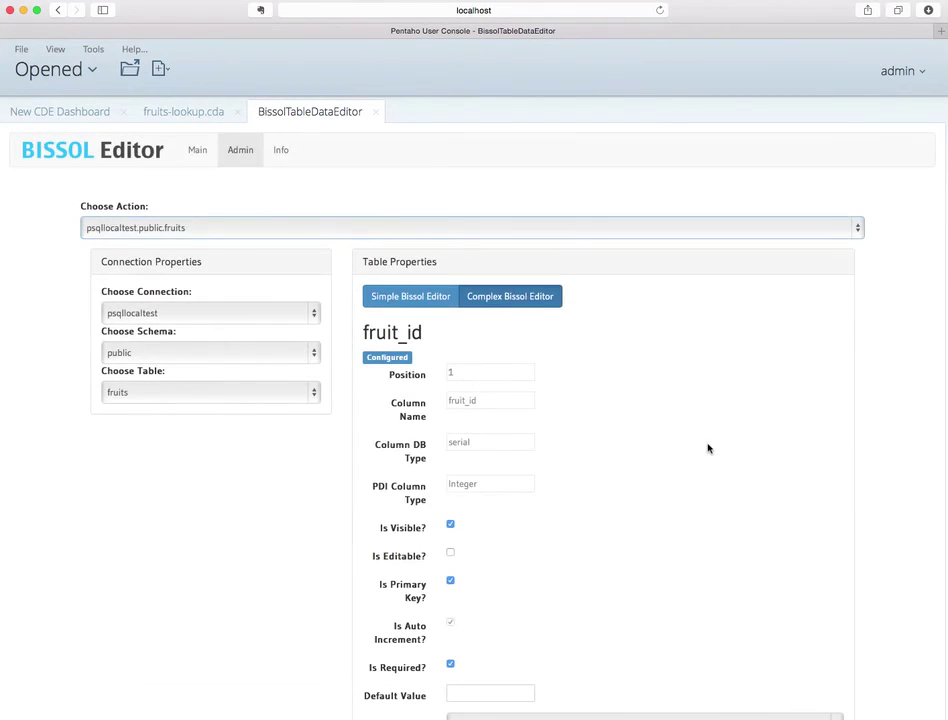
scroll(708, 448, "down", 10)
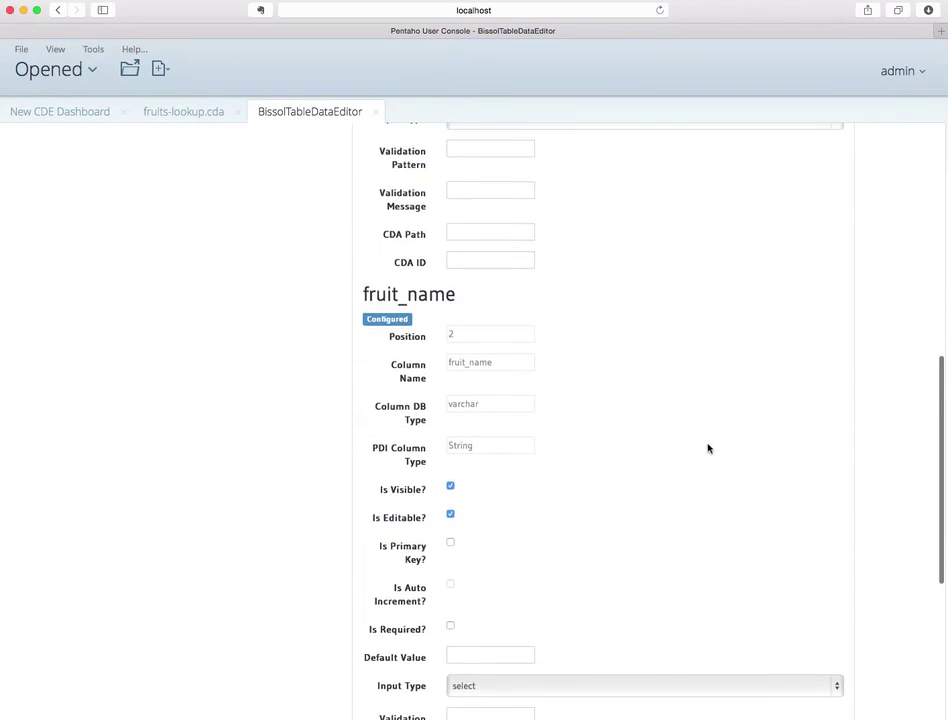
scroll(708, 448, "down", 5)
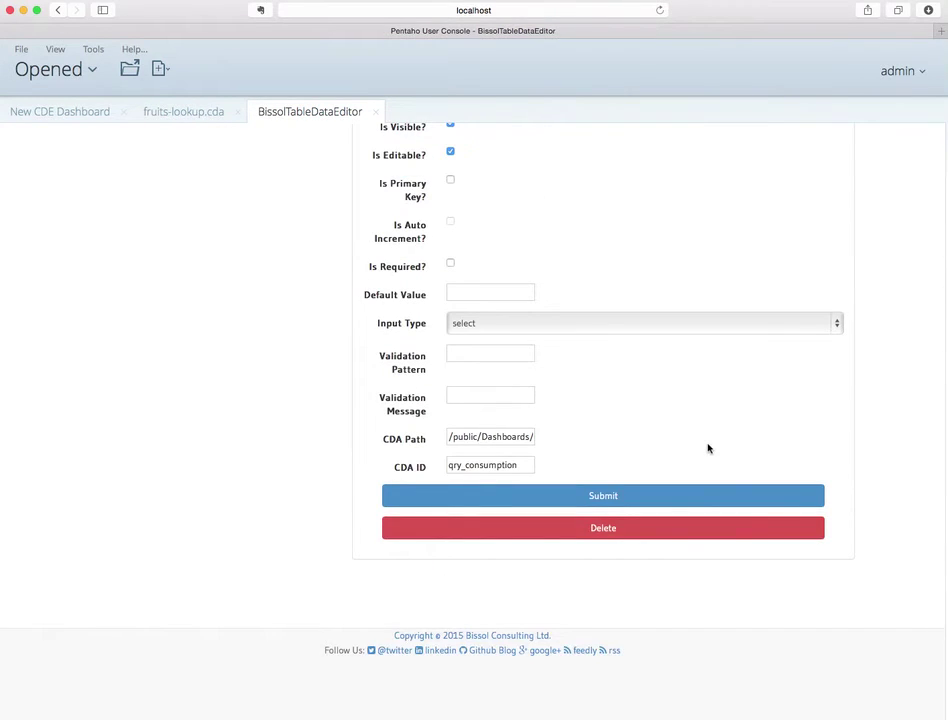
scroll(708, 448, "up", 15)
scroll(708, 448, "down", 15)
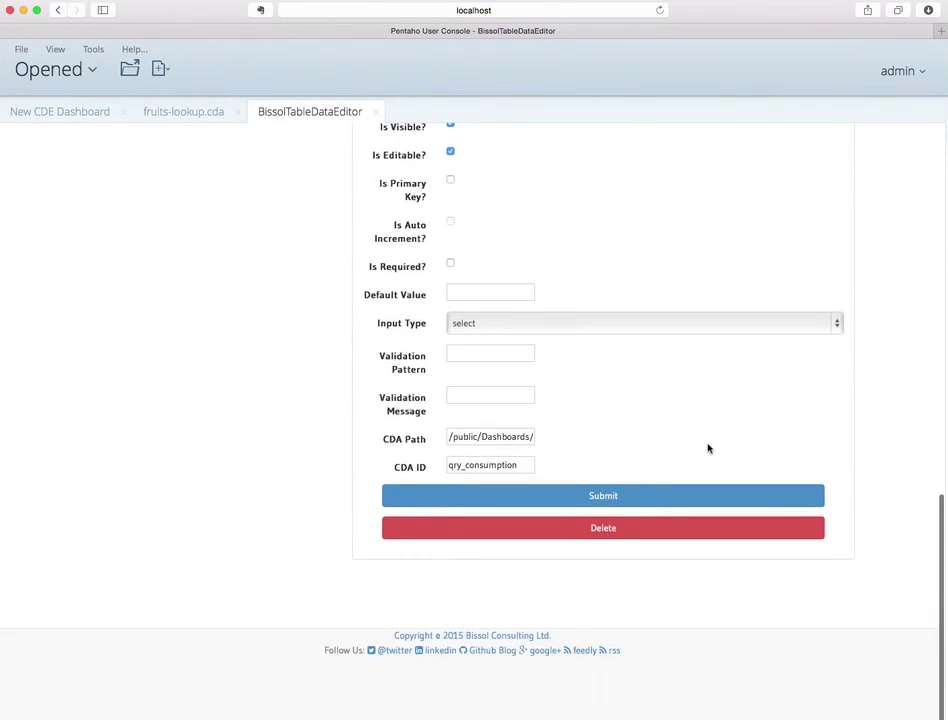
scroll(605, 250, "up", 4)
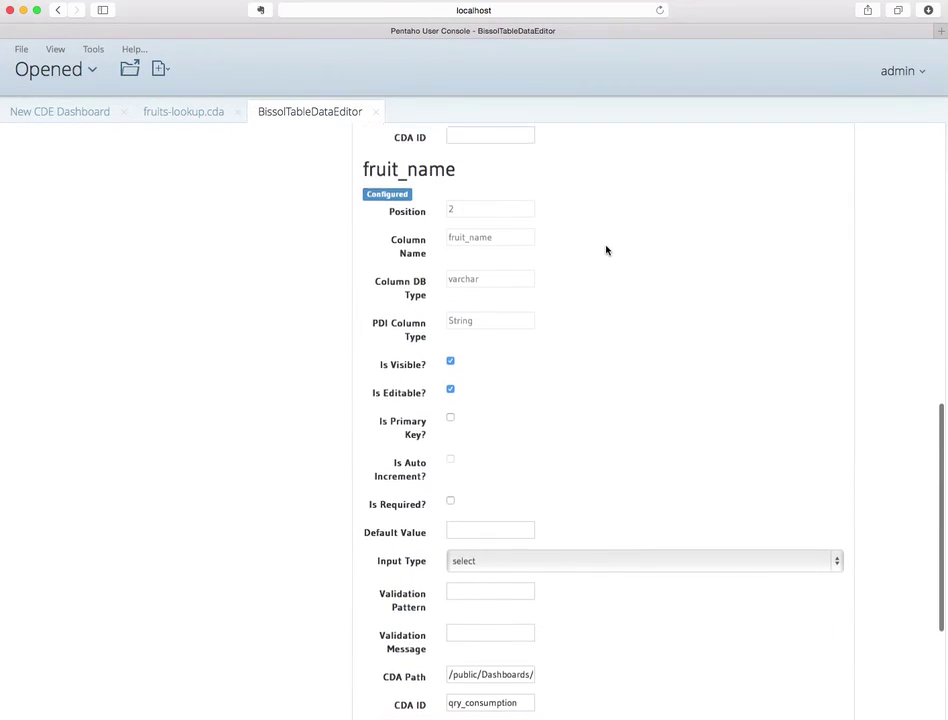
Clear the fruit_name column's old CDA Path and its CDA ID qry_consumption
scroll(607, 249, "down", 5)
left_click_drag(460, 443, 540, 440)
key("BackSpace")
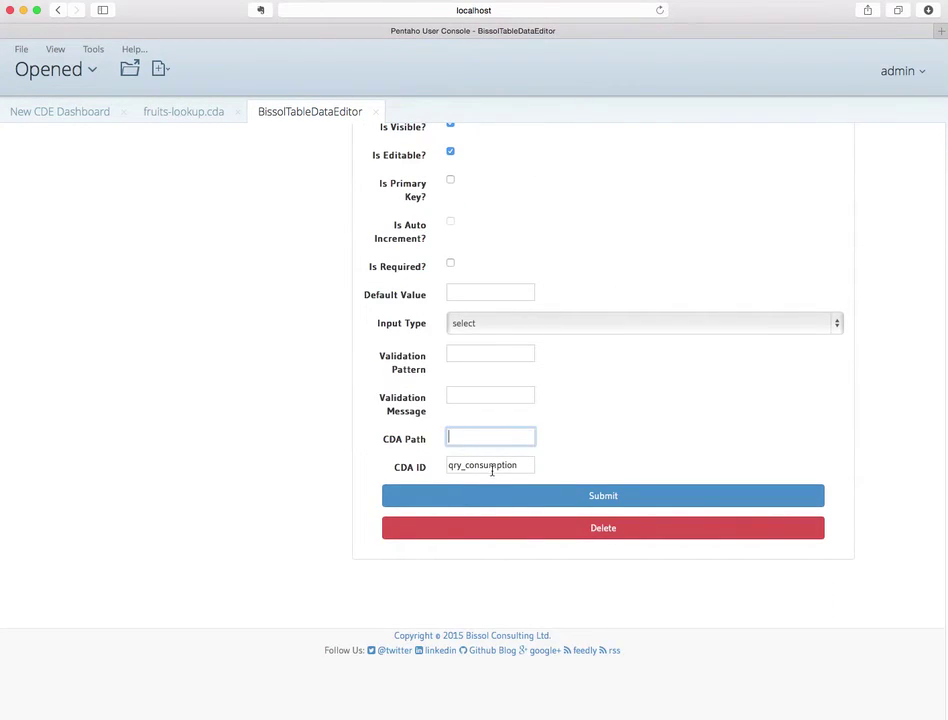
double_click(492, 467)
key("BackSpace")
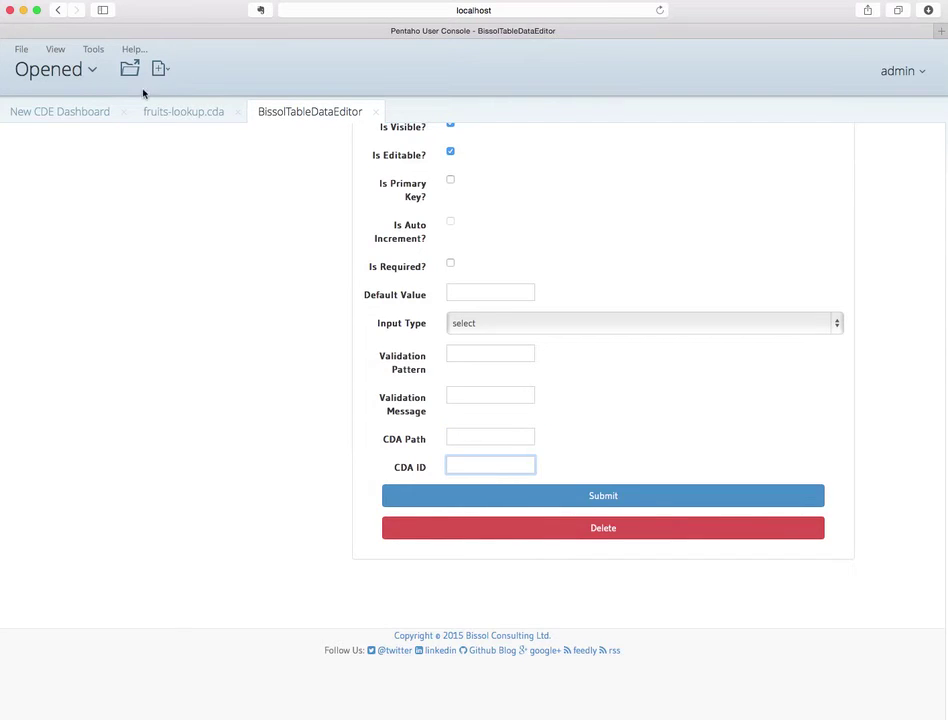
Copy the fruits-lookup.cda file path into CDA Path as /public/Test/fruits-lookup, removing a stray leading character
left_click(178, 113)
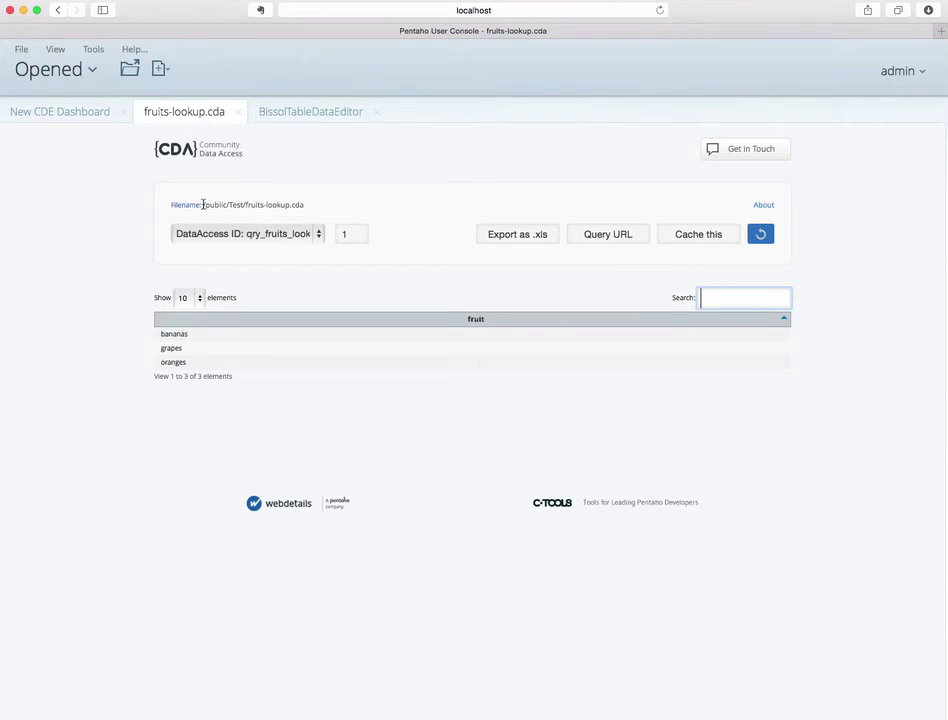
left_click_drag(202, 204, 305, 205)
key("super+c")
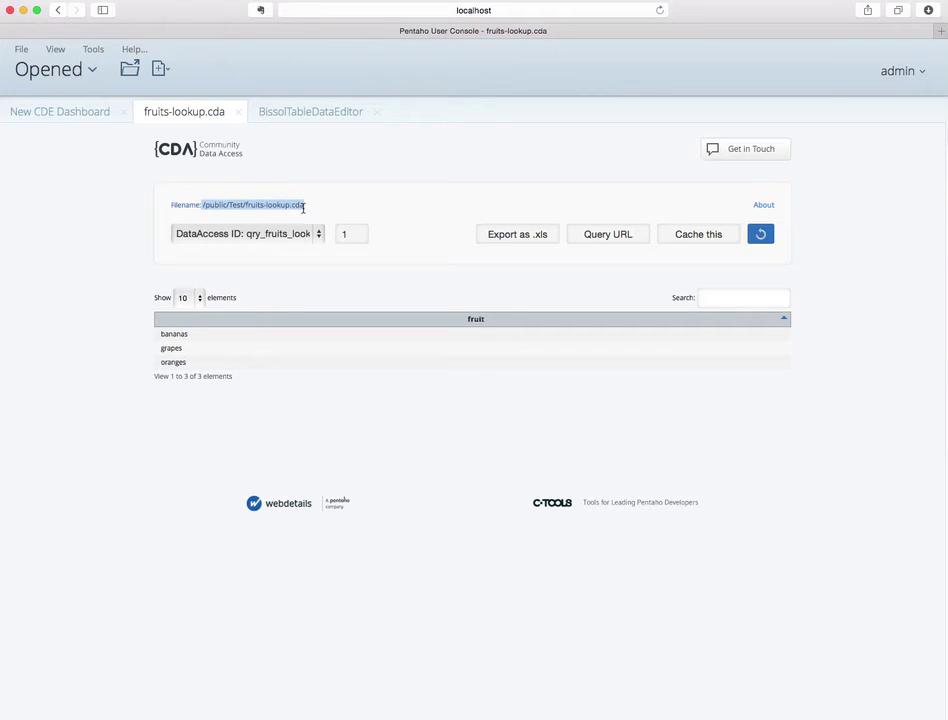
left_click(309, 112)
left_click(484, 439)
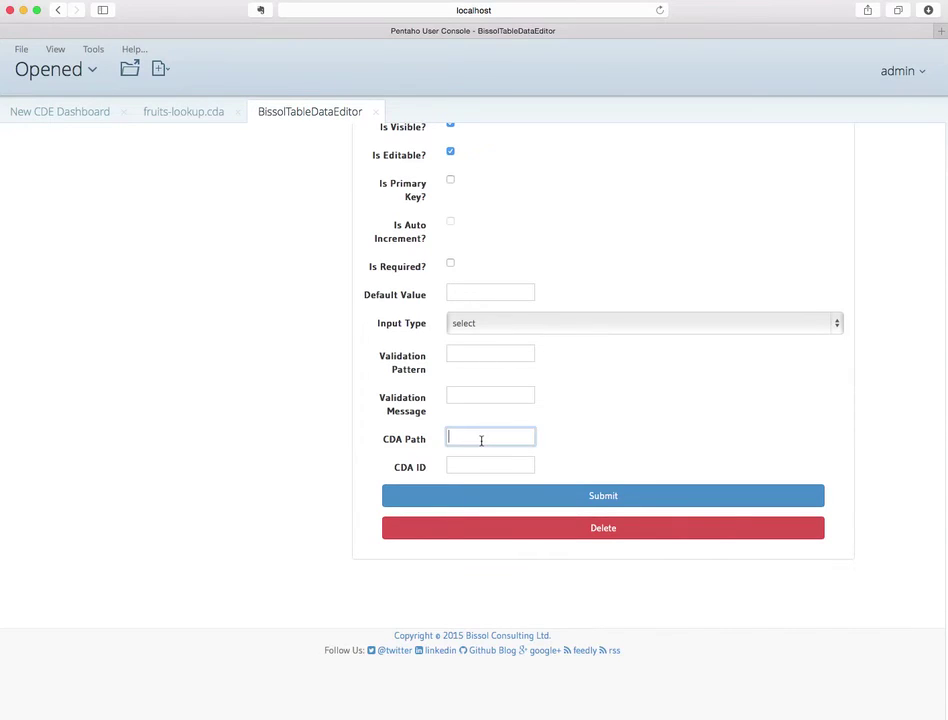
key("super+v")
left_click(387, 440)
left_click(448, 437)
key("Delete")
Check the fruits-lookup.cda DataAccess ID and the lookup table in the PostgreSQL client
left_click(169, 110)
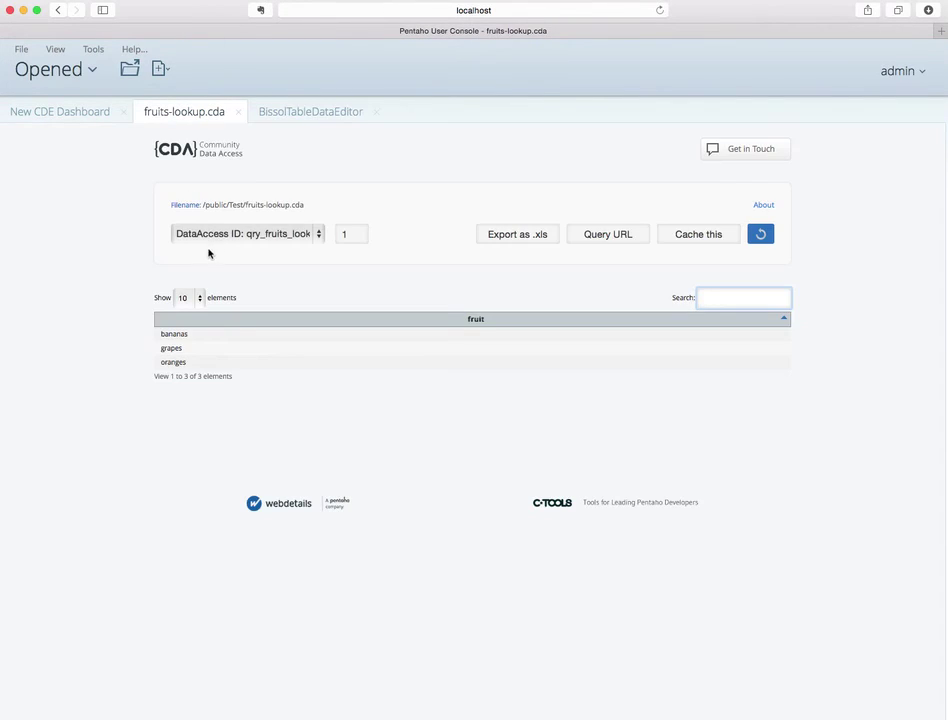
left_click(318, 234)
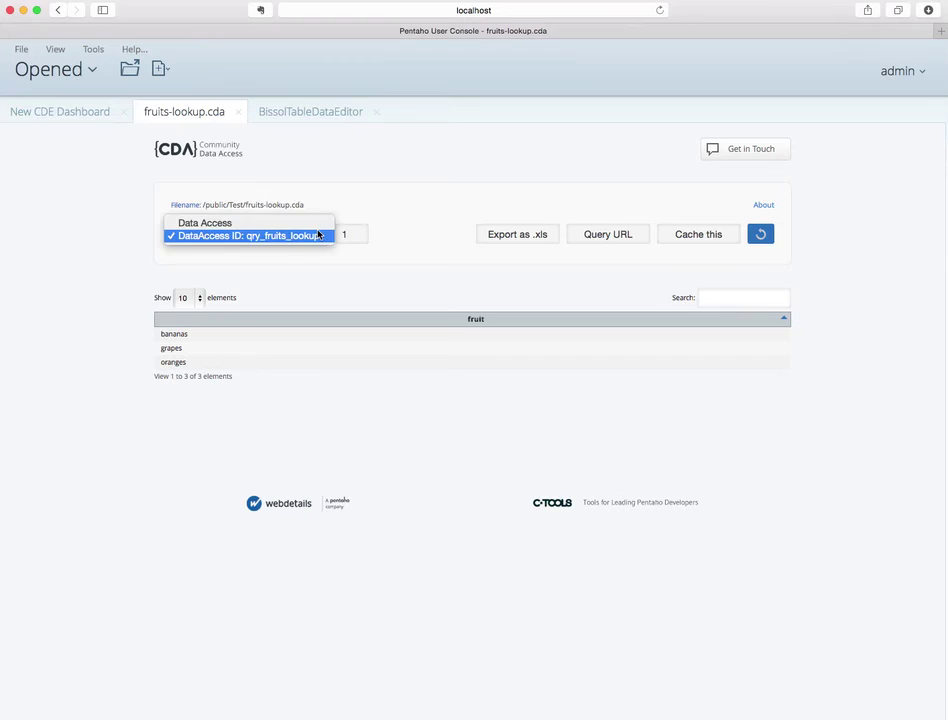
left_click(372, 212)
key("super+Tab")
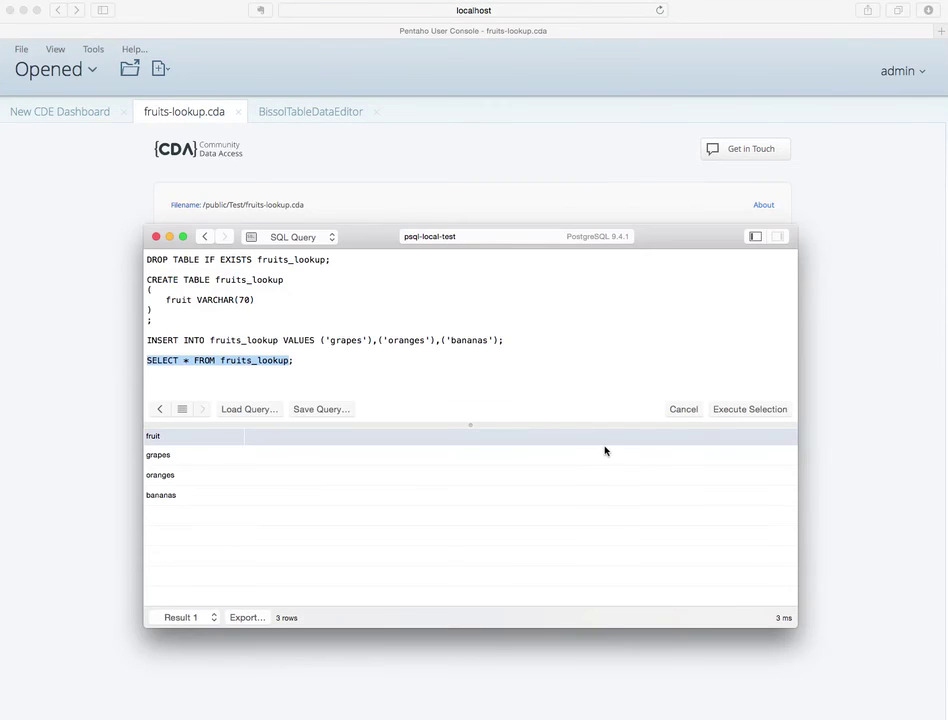
key("super+Tab")
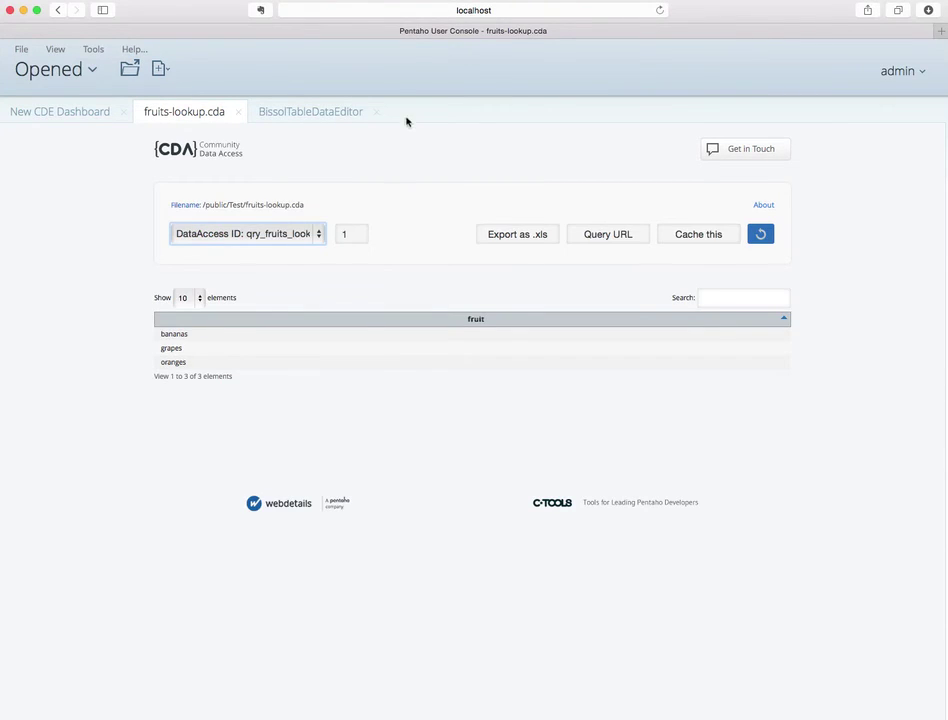
Enter qry_fruits_lookup as fruit_name's CDA ID, confirming it matches the fruits-lookup.cda DataAccess ID
left_click(328, 115)
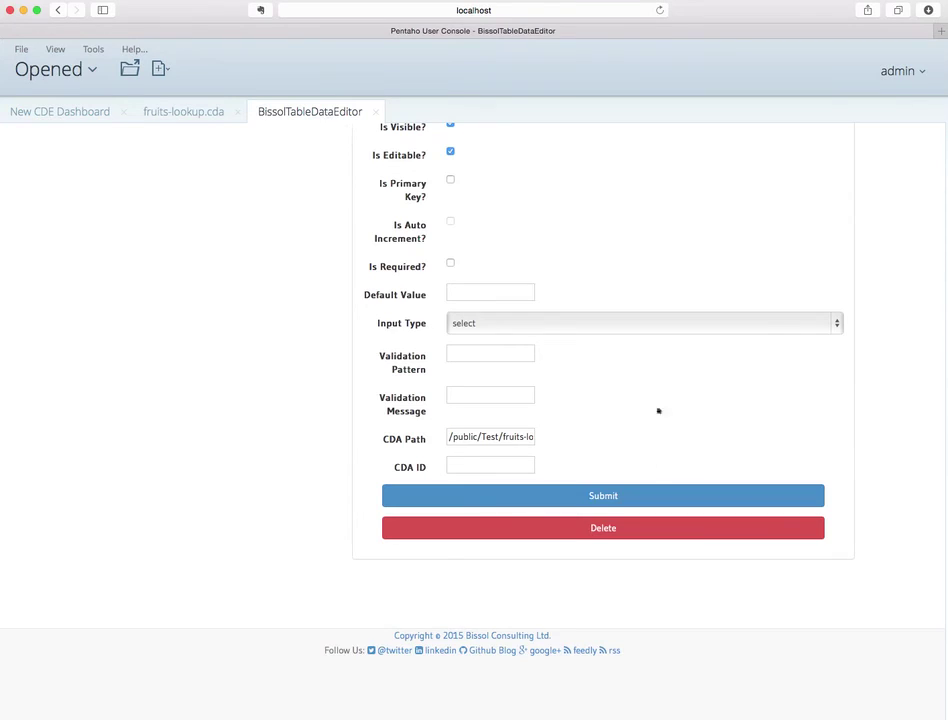
left_click(489, 467)
type("q")
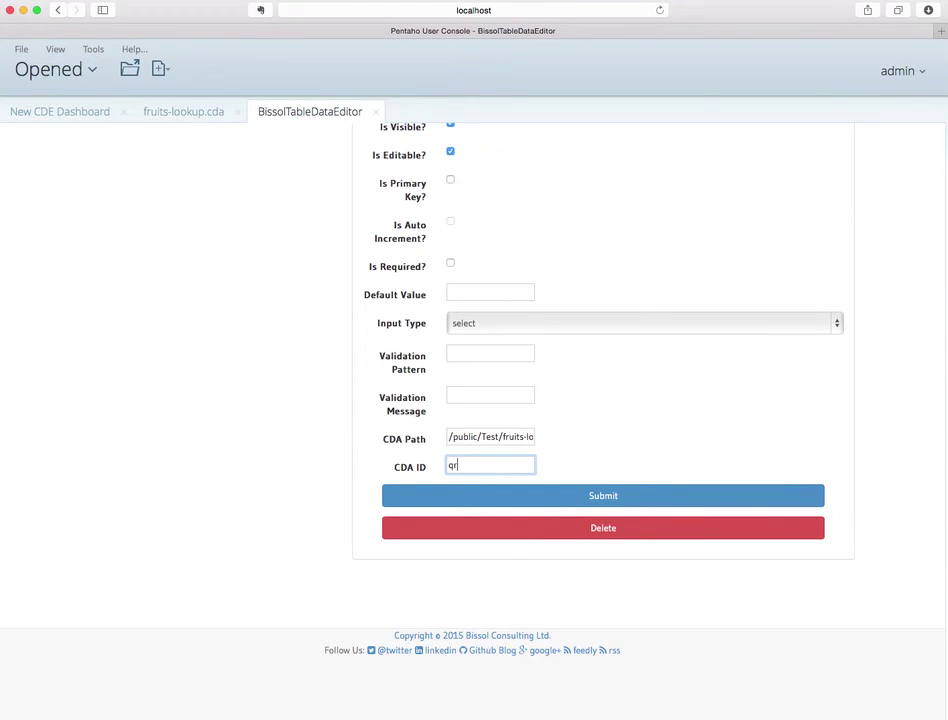
type("ry_fruits_lookup")
left_click(194, 115)
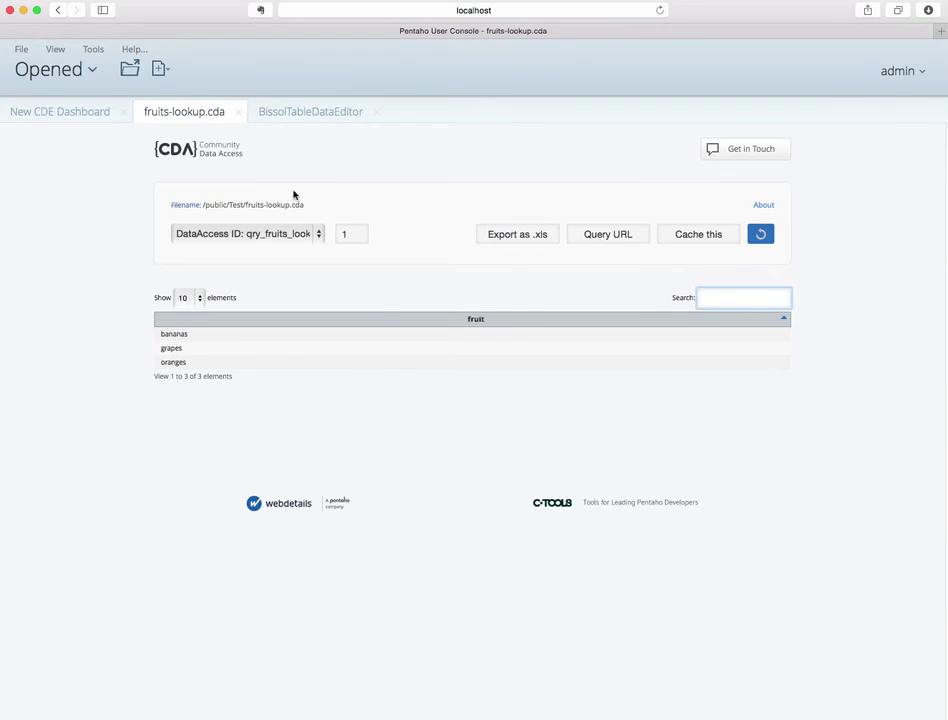
left_click(288, 234)
left_click(286, 145)
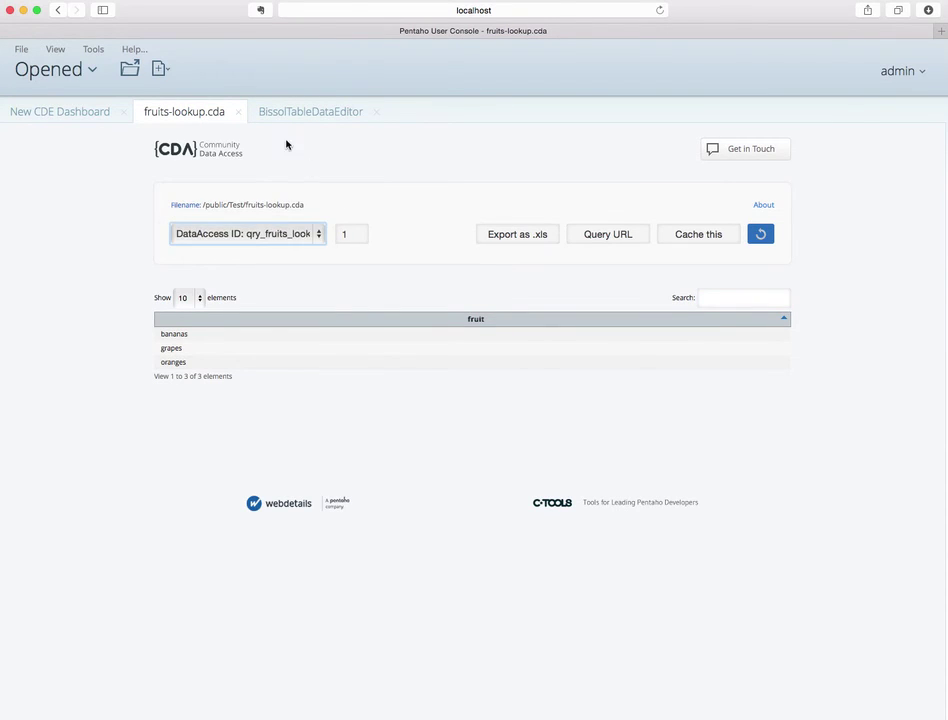
left_click(300, 116)
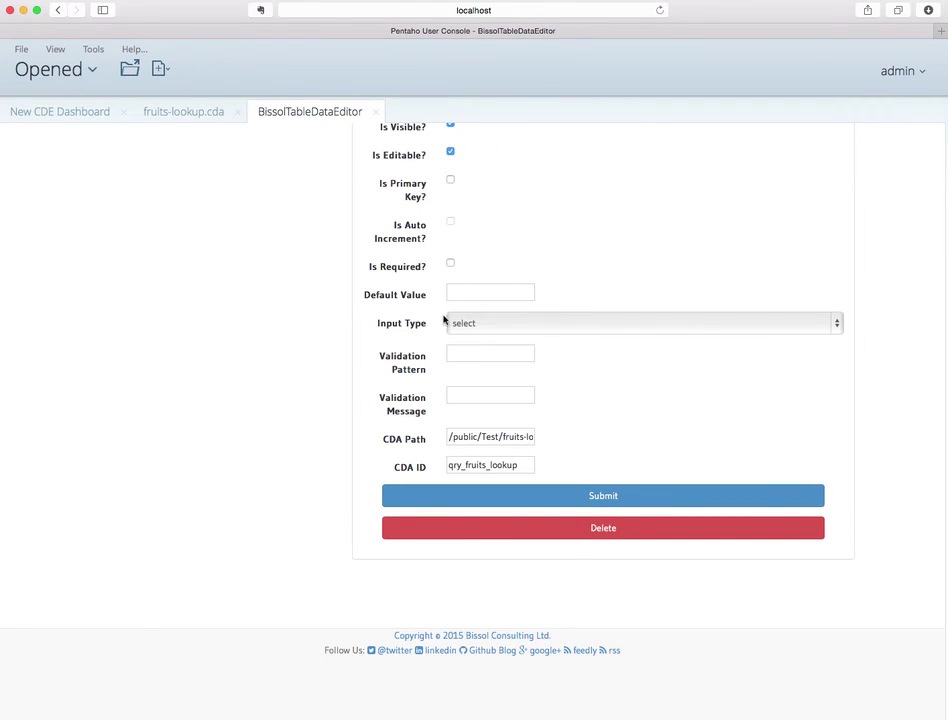
Submit the configuration, then open record fruit_id 4, Blood Orange, of psqllocaltest.public.fruits for editing
left_click(689, 497)
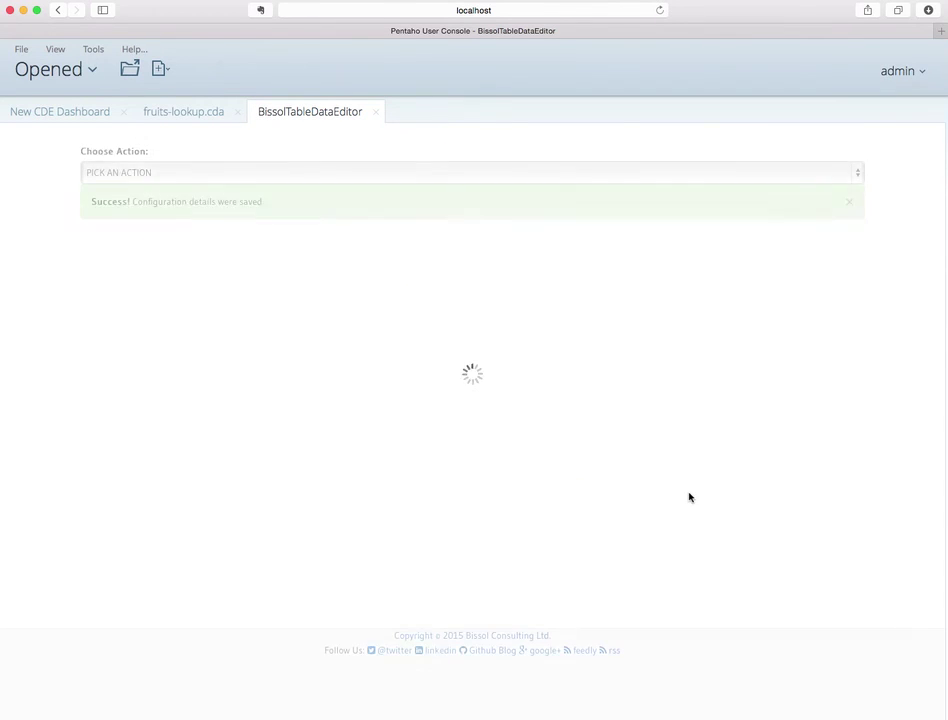
scroll(271, 190, "up", 3)
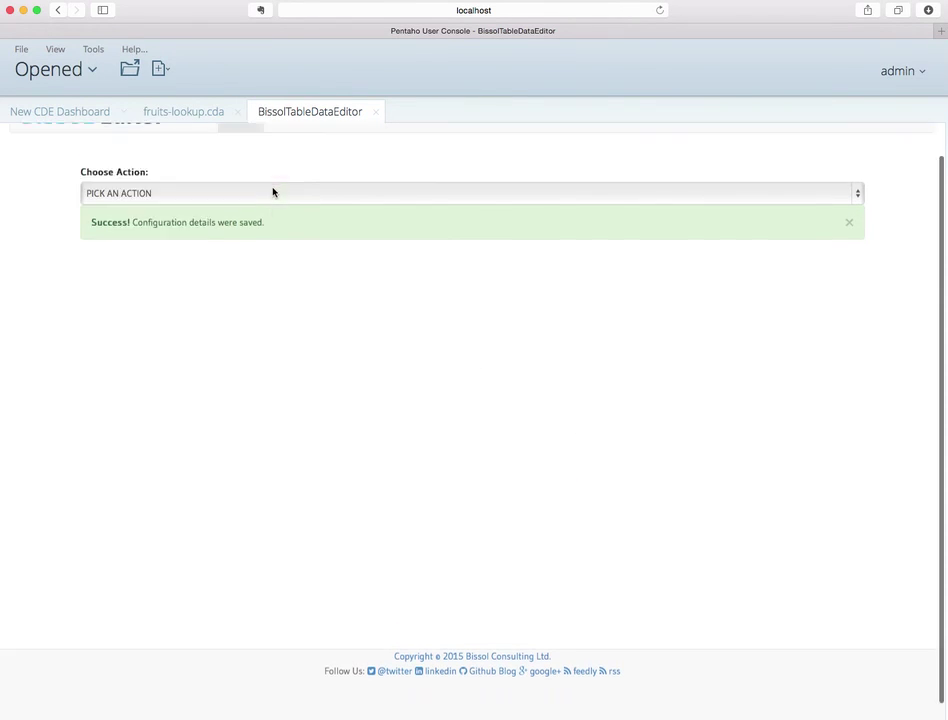
left_click(195, 148)
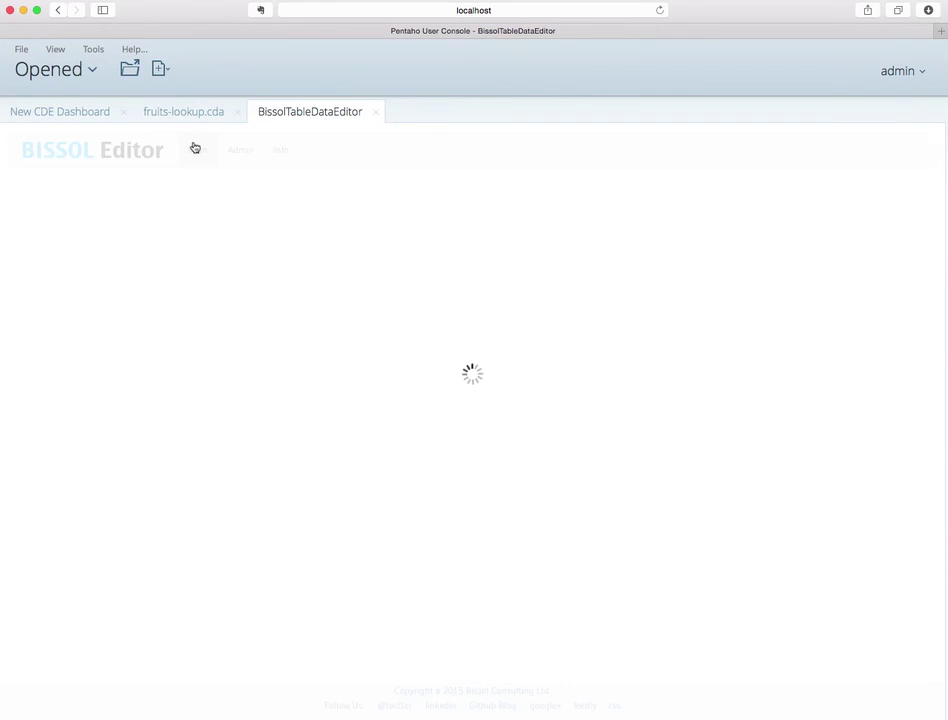
left_click(216, 227)
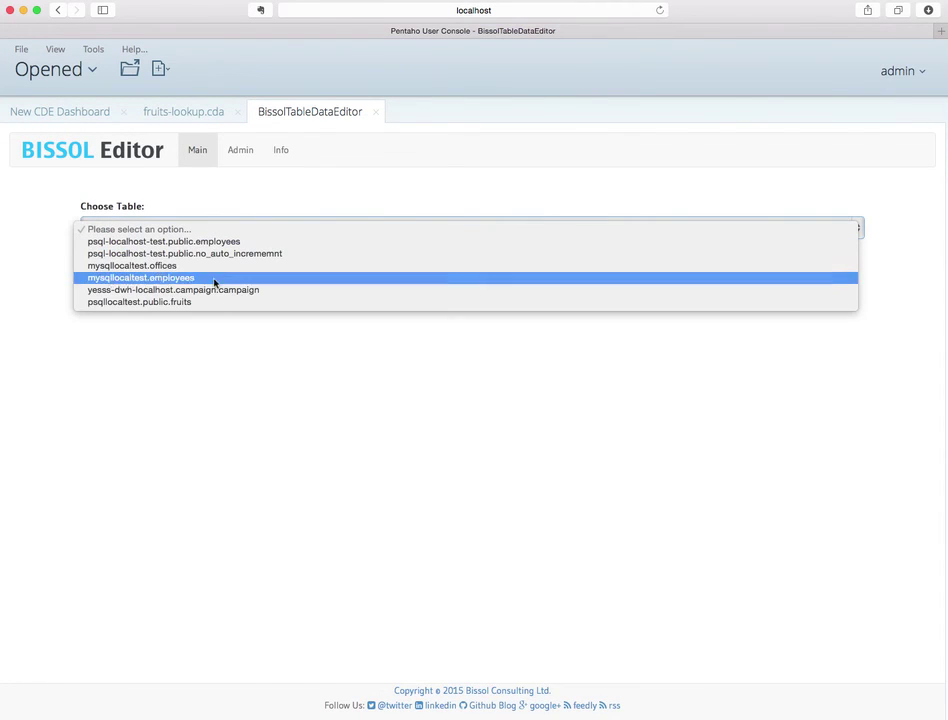
left_click(150, 301)
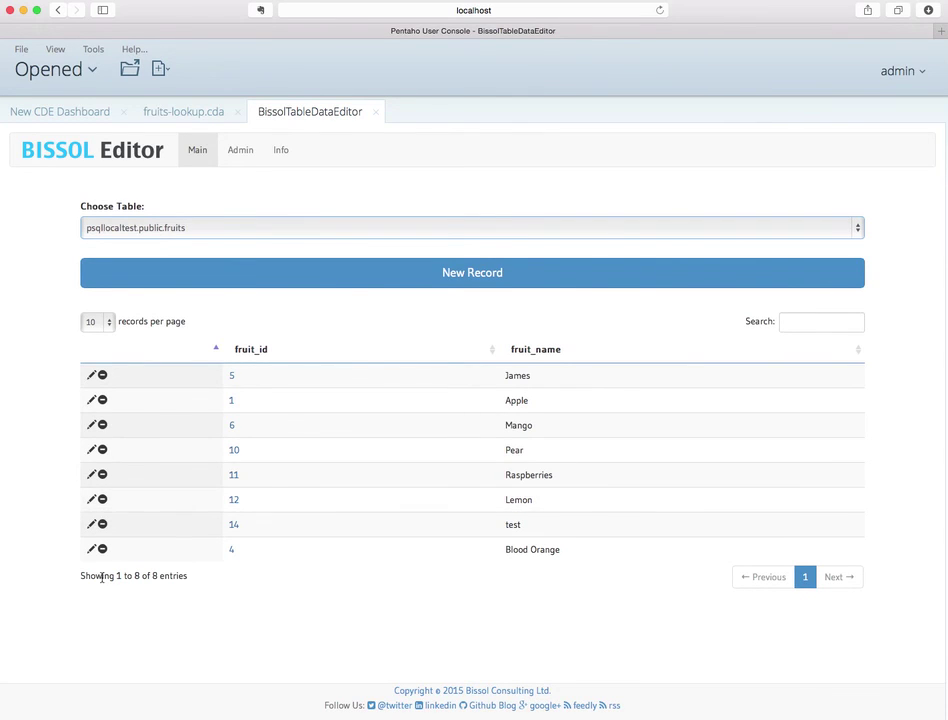
left_click(92, 549)
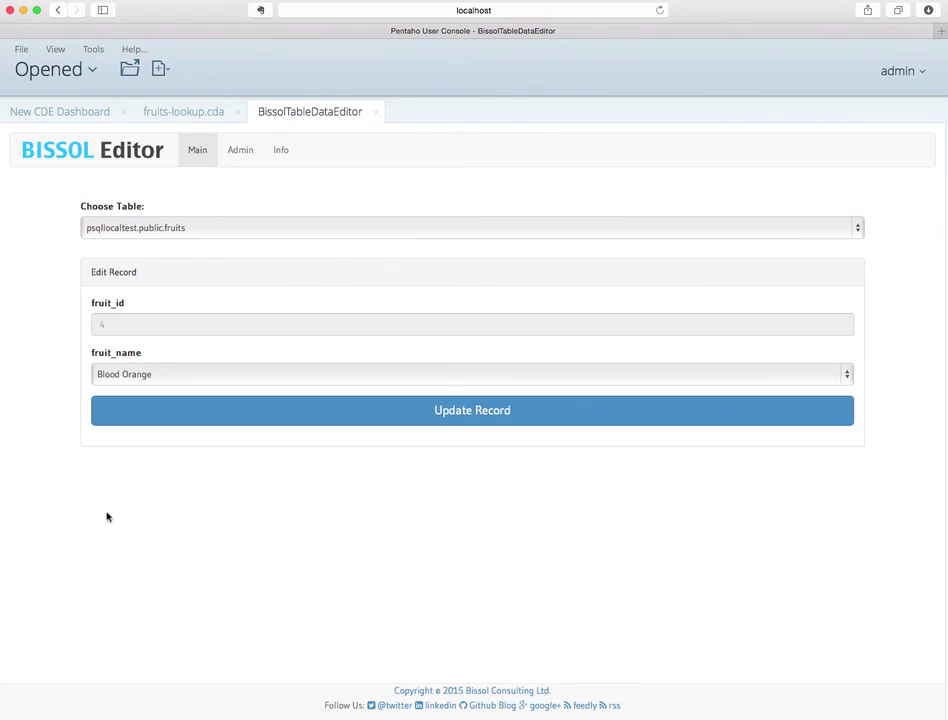
Pick grapes from the fruit_name lookup dropdown, comparing against the fruits-lookup.cda results
left_click(184, 370)
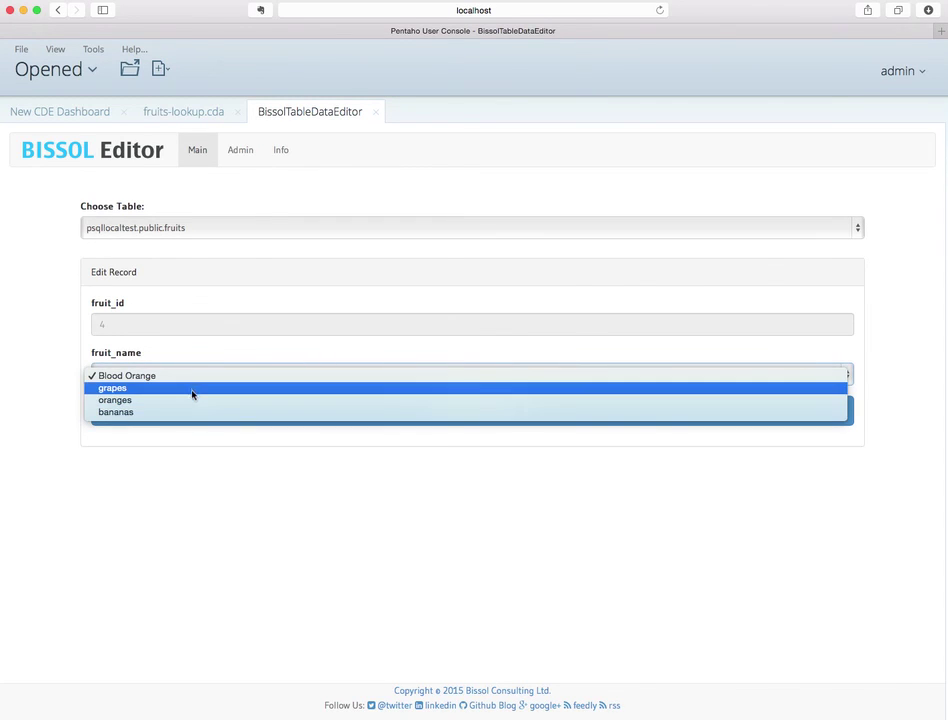
left_click(193, 390)
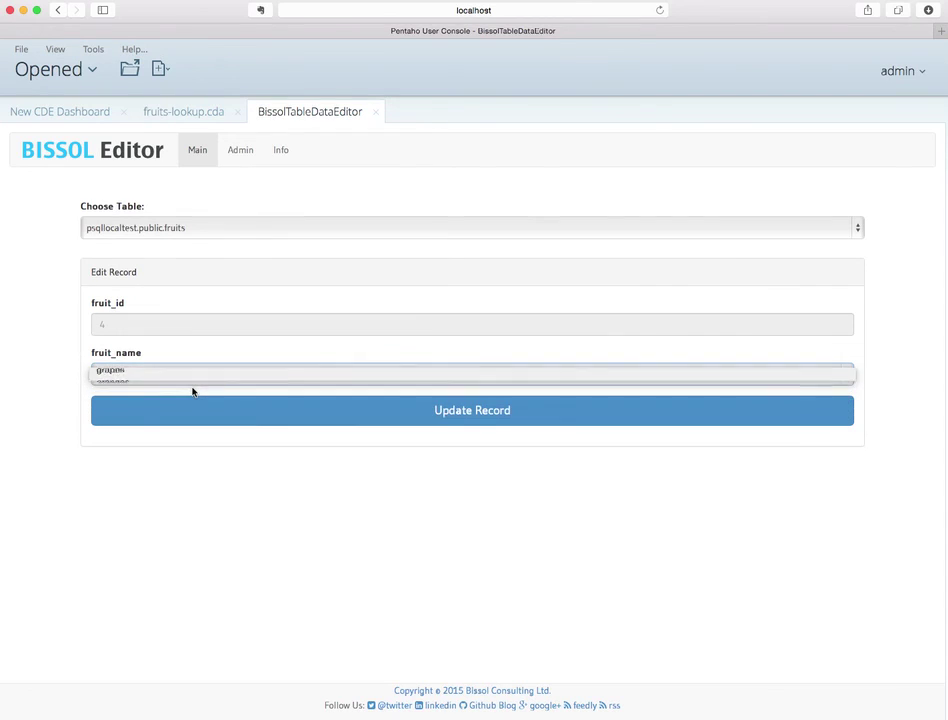
left_click(186, 112)
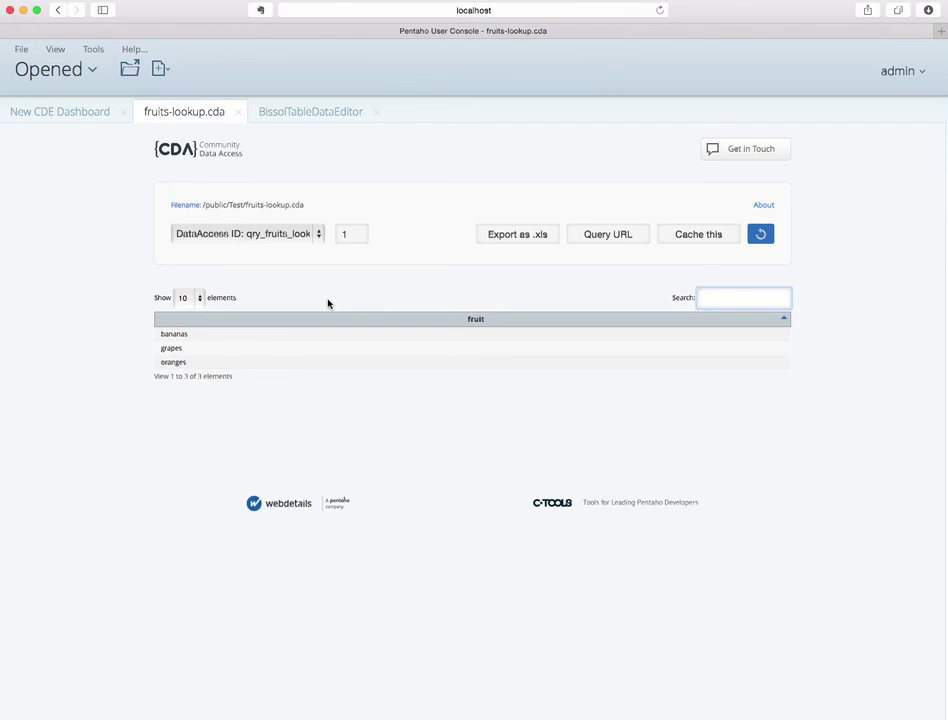
left_click(295, 114)
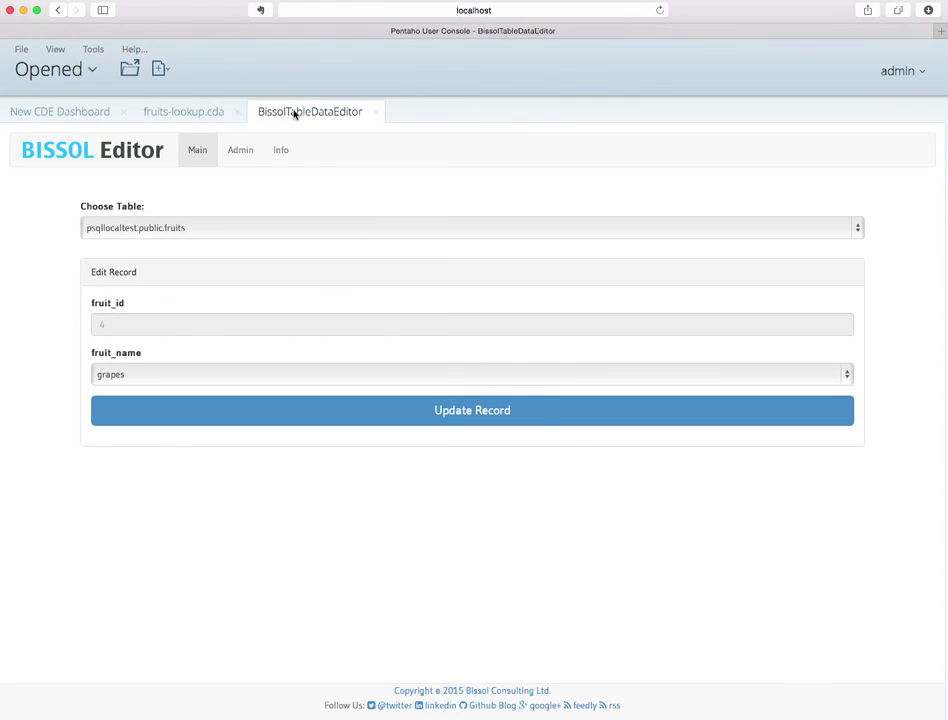